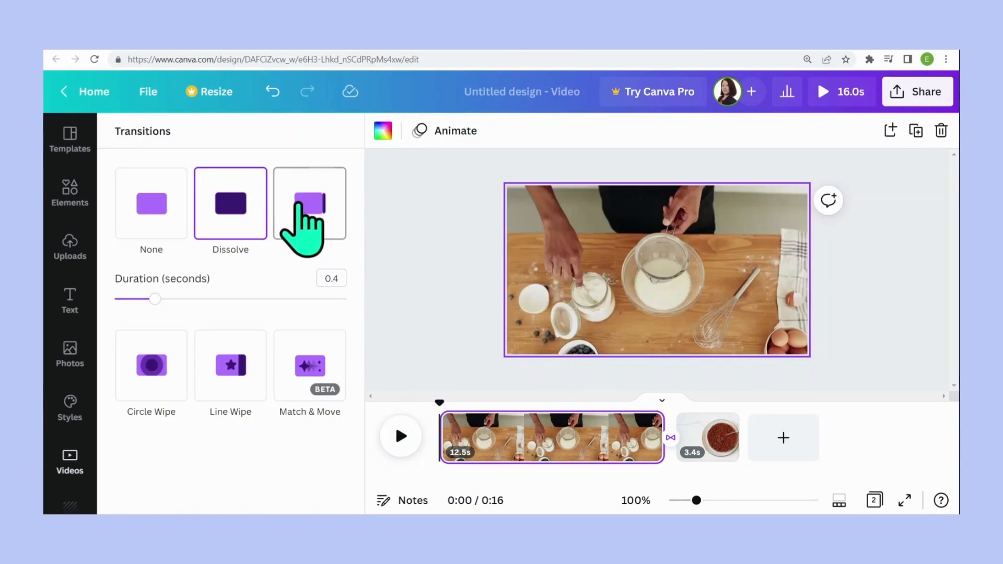
Apply a Slide transition between the baking clip and the following clip, trying the right and up directions before choosing down
click(301, 209)
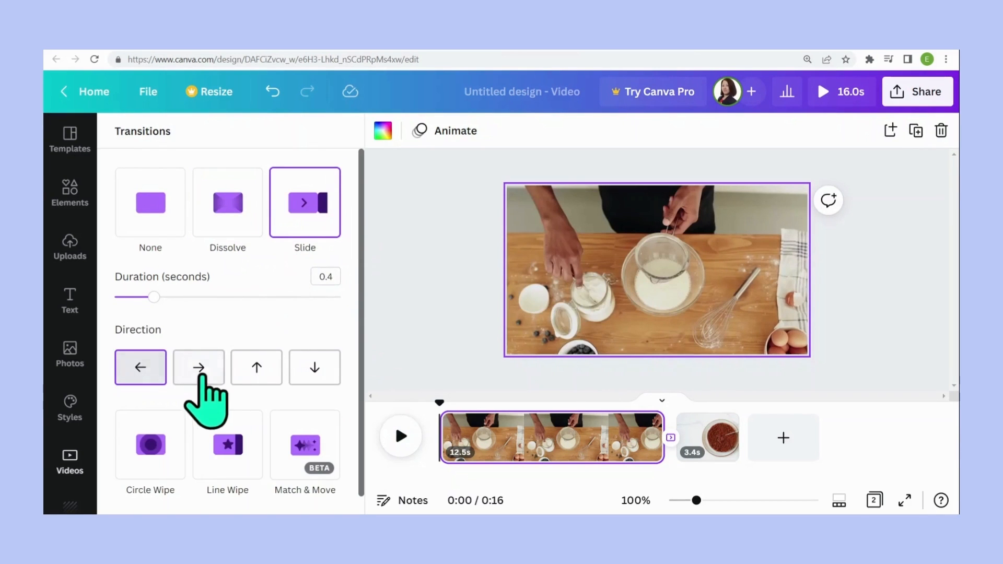
click(201, 371)
click(257, 370)
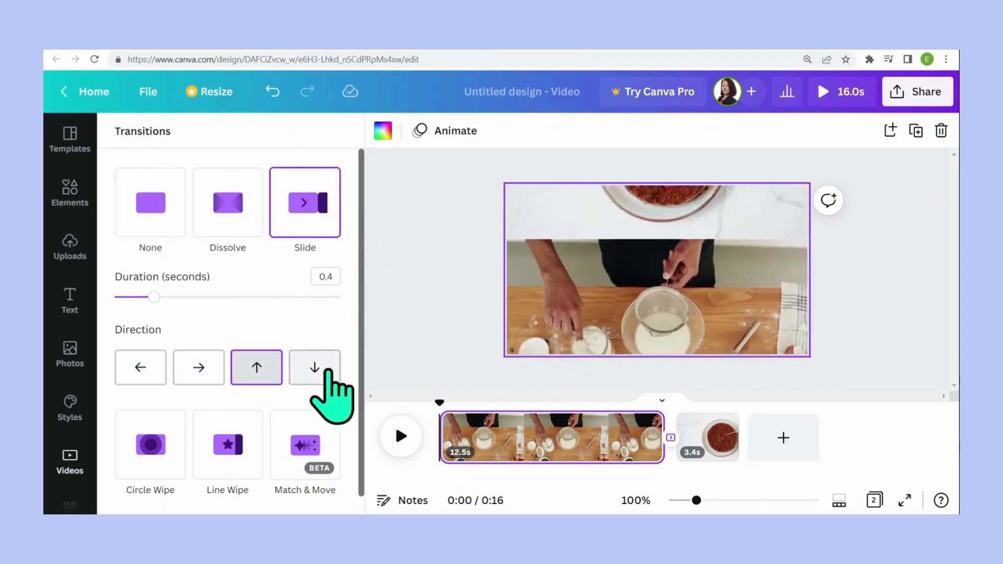
click(324, 370)
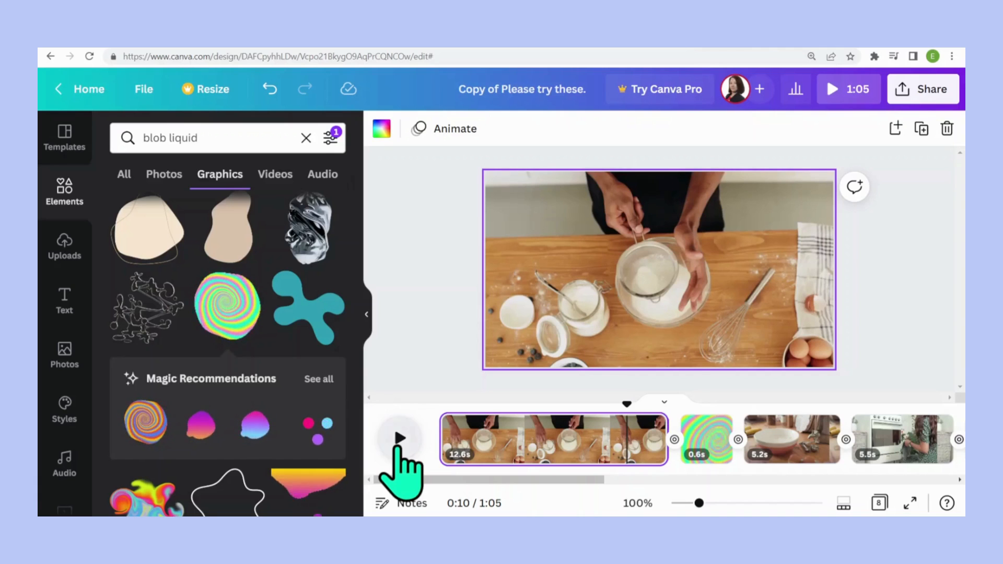
Play the timeline from near the end of the flour-sifting clip to preview the swirl transition page
click(400, 439)
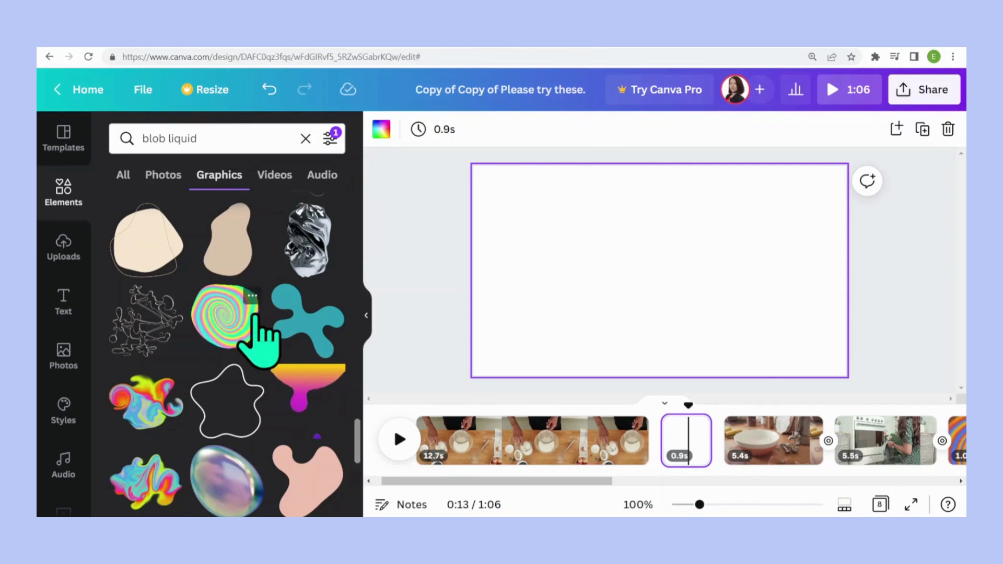
Add the multicoloured swirl blob graphic to the blank 0.9s page and enlarge it until it covers the whole page
click(230, 329)
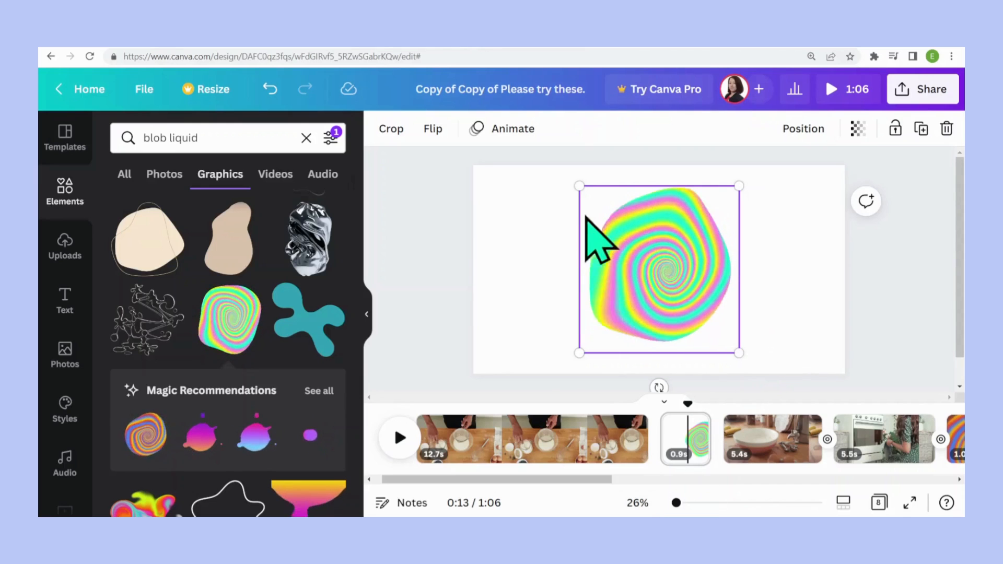
drag(580, 187, 472, 180)
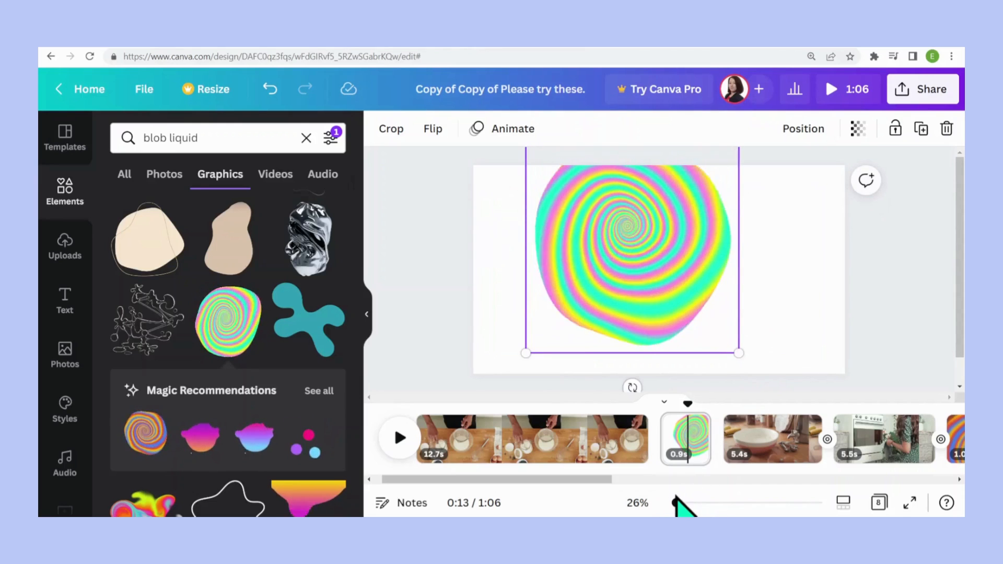
drag(676, 502, 672, 502)
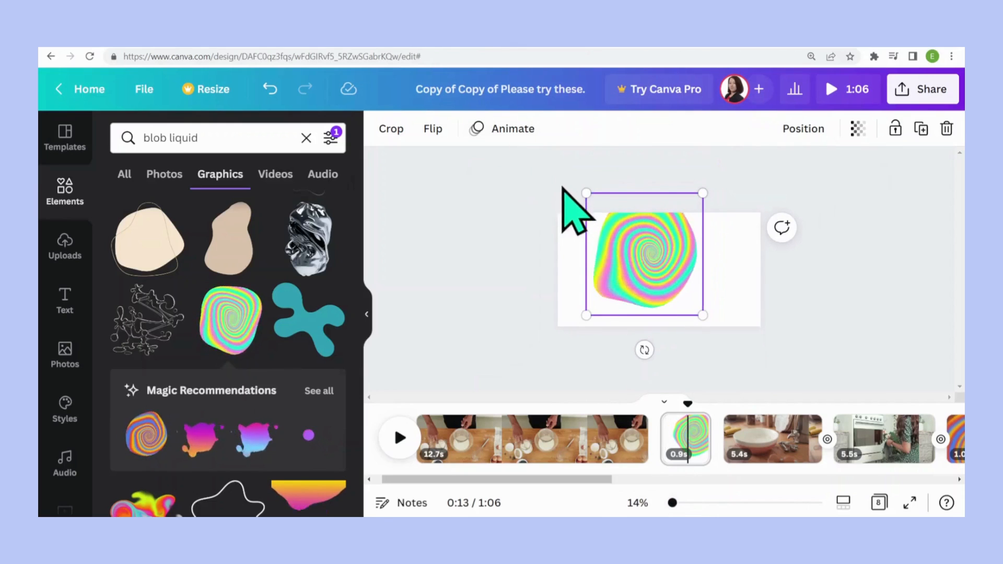
drag(586, 192, 472, 229)
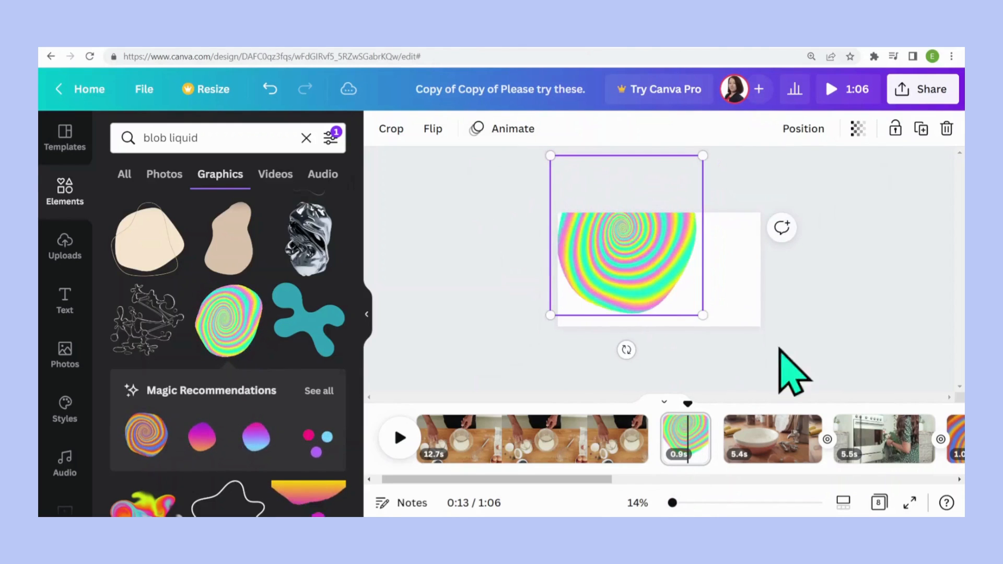
click(707, 320)
click(657, 266)
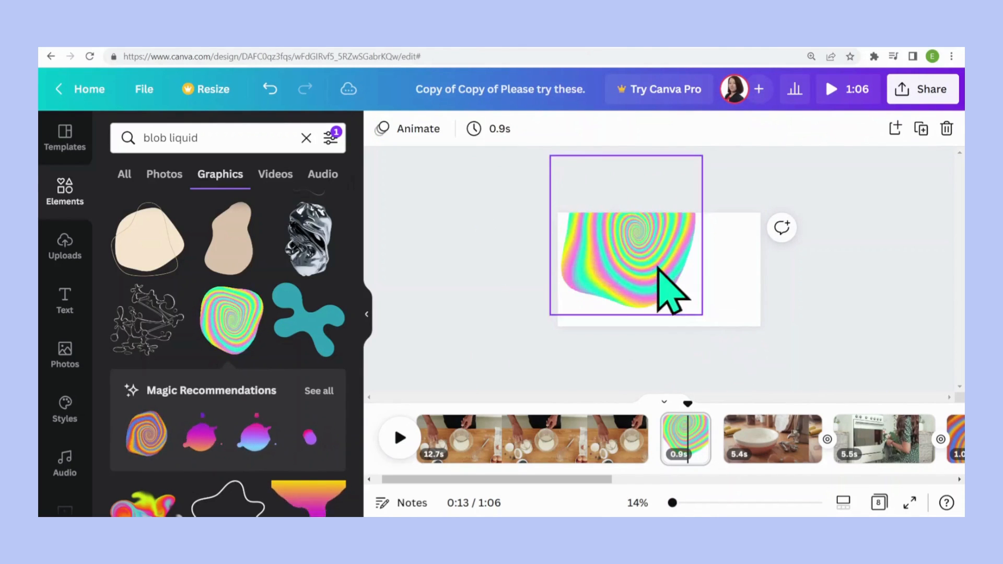
drag(702, 315, 879, 425)
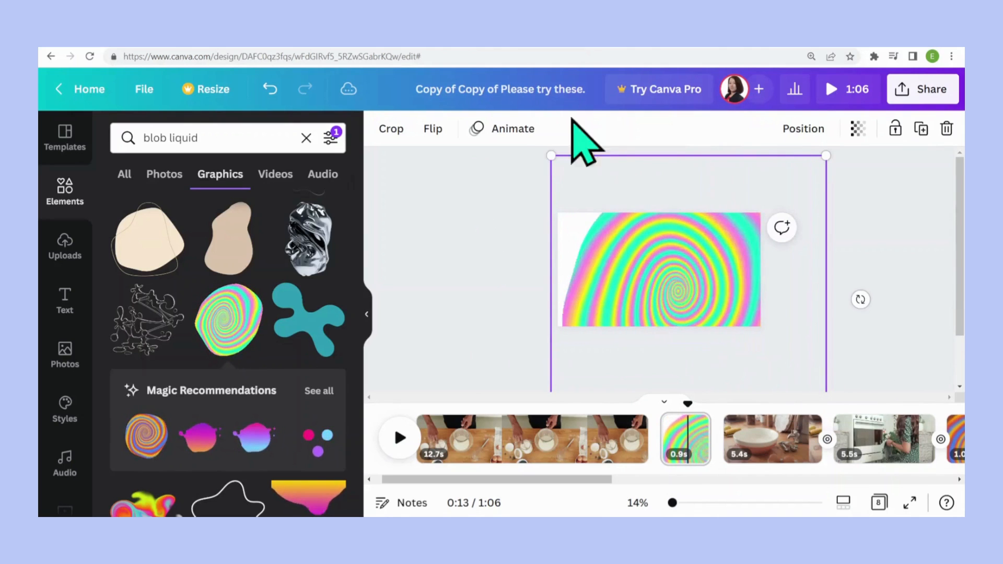
drag(547, 153, 481, 161)
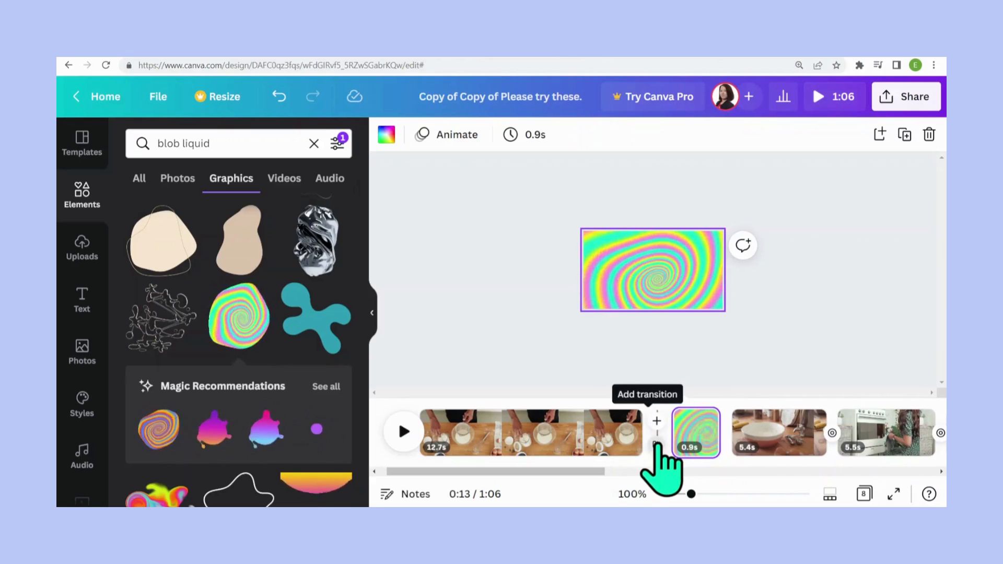
Add a Circle Wipe transition with direction Out between the flour-sifting clip and the swirl page
click(654, 443)
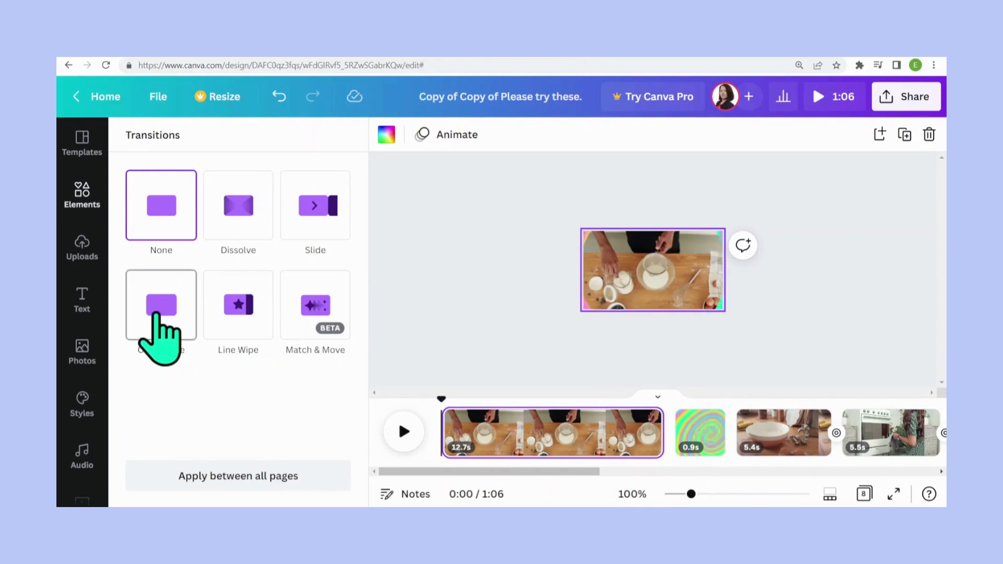
click(165, 309)
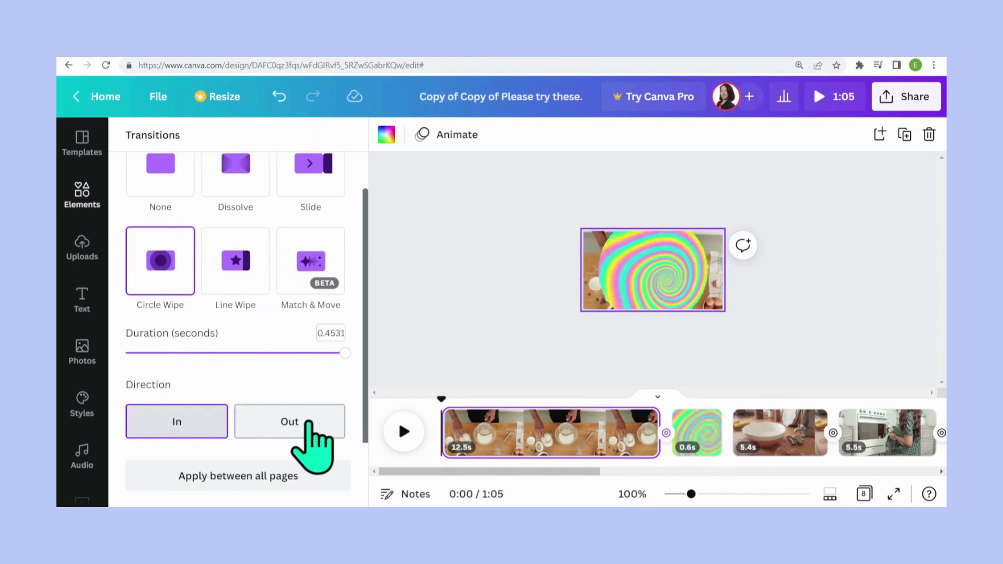
click(296, 424)
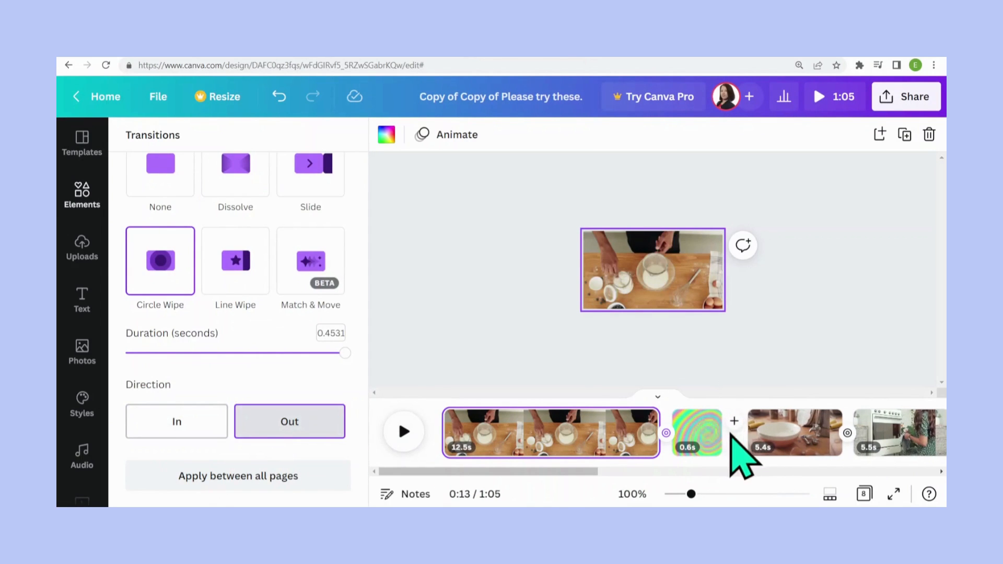
Add a Circle Wipe transition with direction Out between the swirl page and the mixing-bowl clip
click(735, 443)
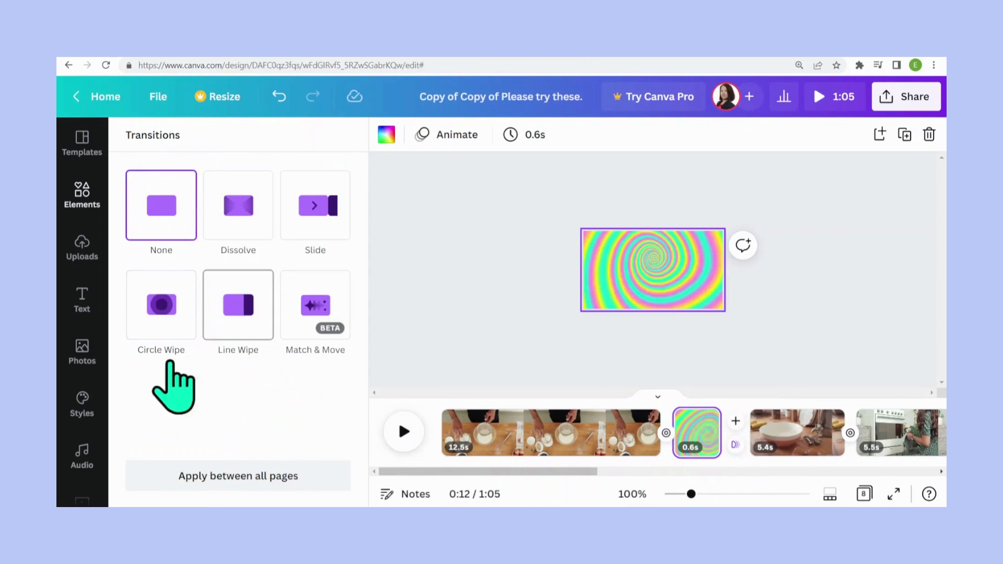
click(159, 277)
click(289, 421)
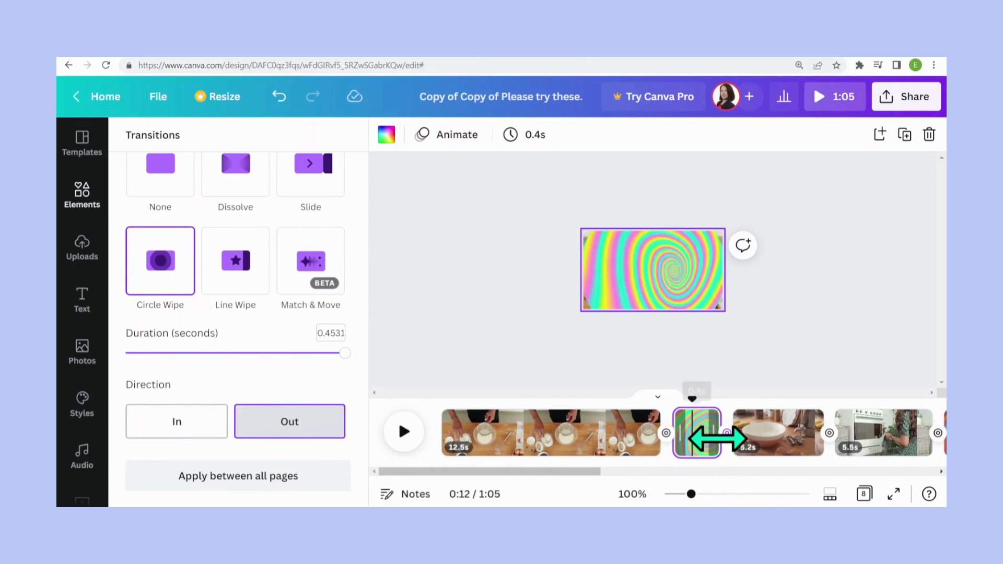
drag(719, 437, 720, 437)
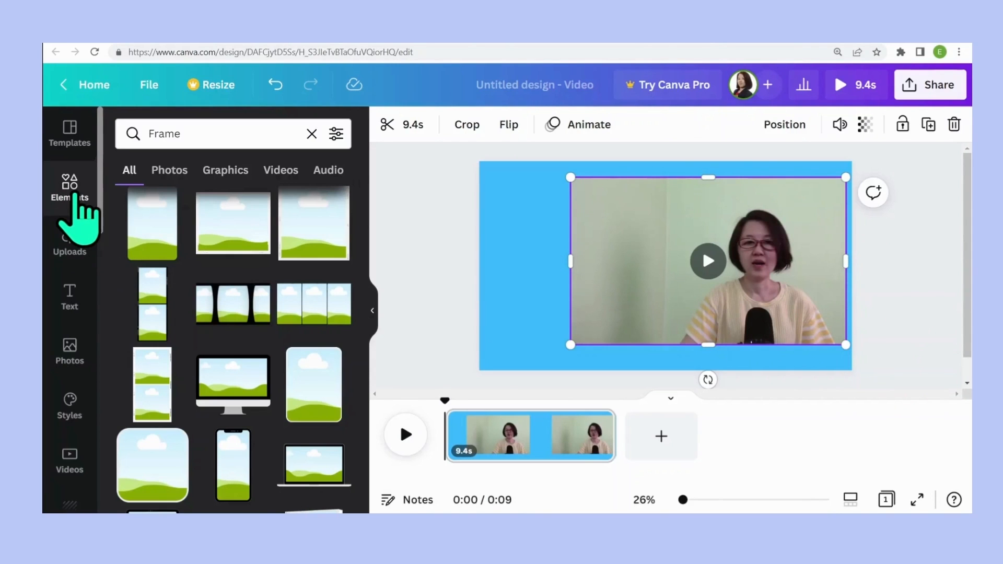
Add the desktop monitor frame to the blue page and place the presenter video inside it
click(228, 384)
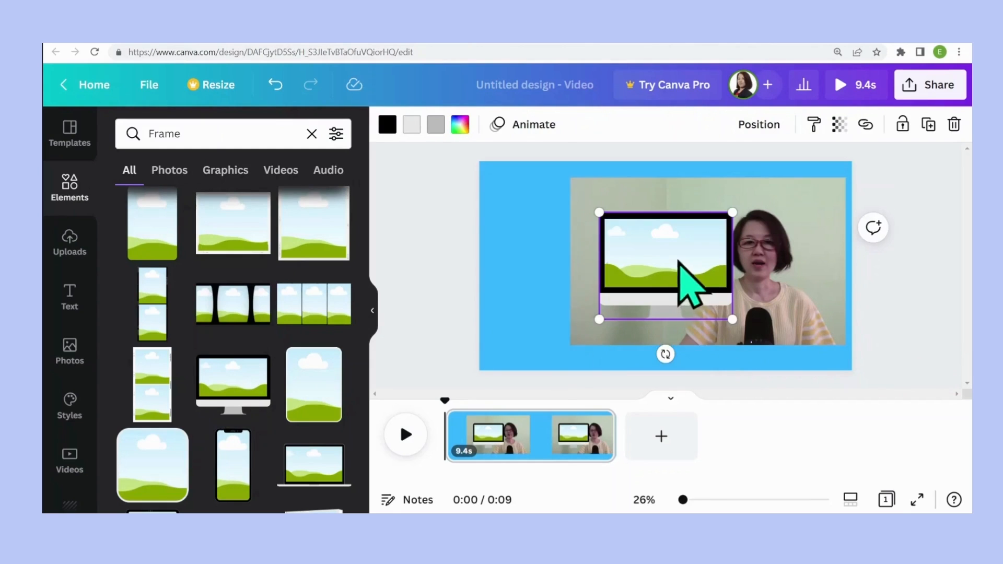
drag(679, 262, 586, 240)
drag(819, 320, 722, 291)
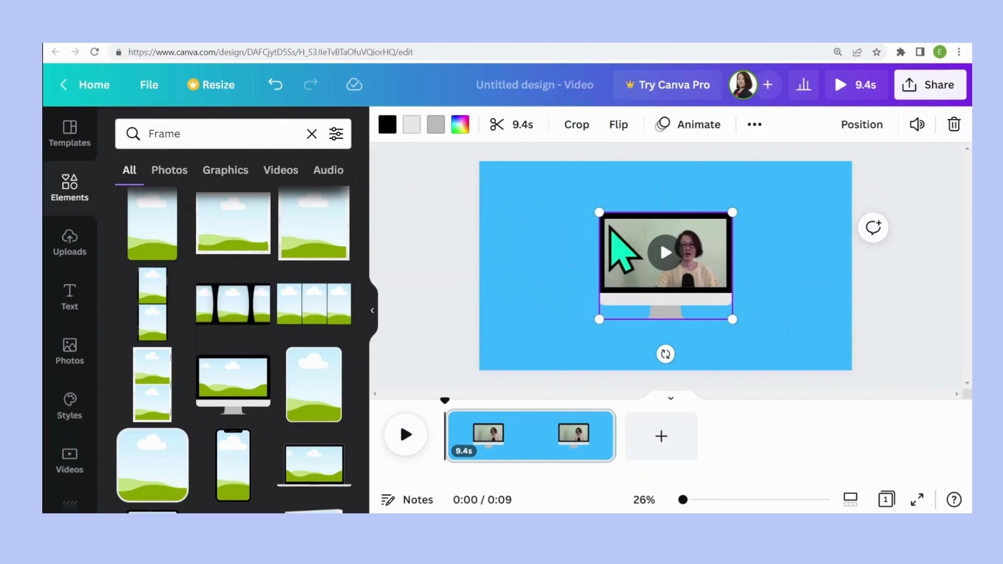
Enlarge and reposition the presenter video inside the monitor frame so the presenter is centred, and apply the crop
double_click(647, 264)
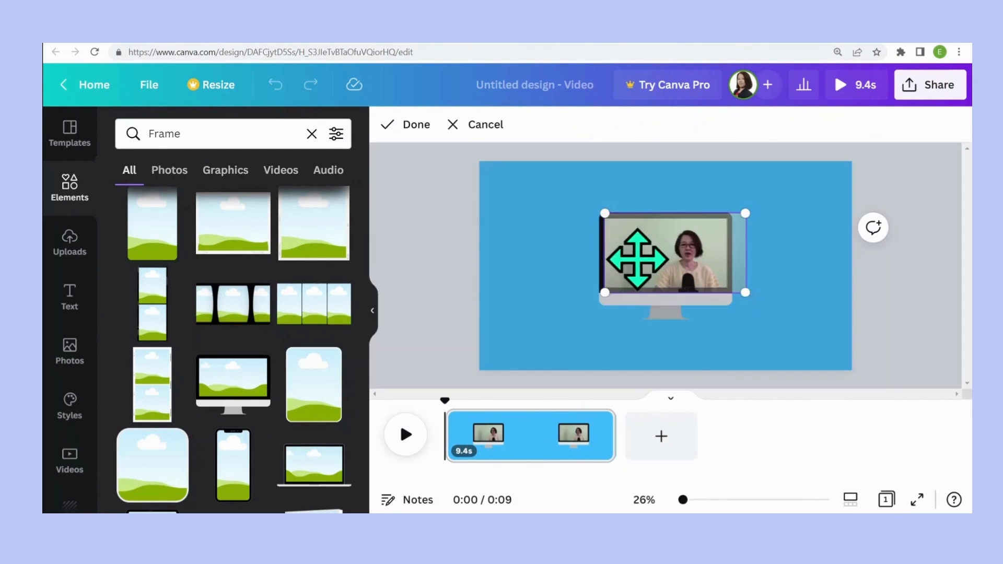
drag(603, 215, 546, 224)
drag(702, 276, 701, 295)
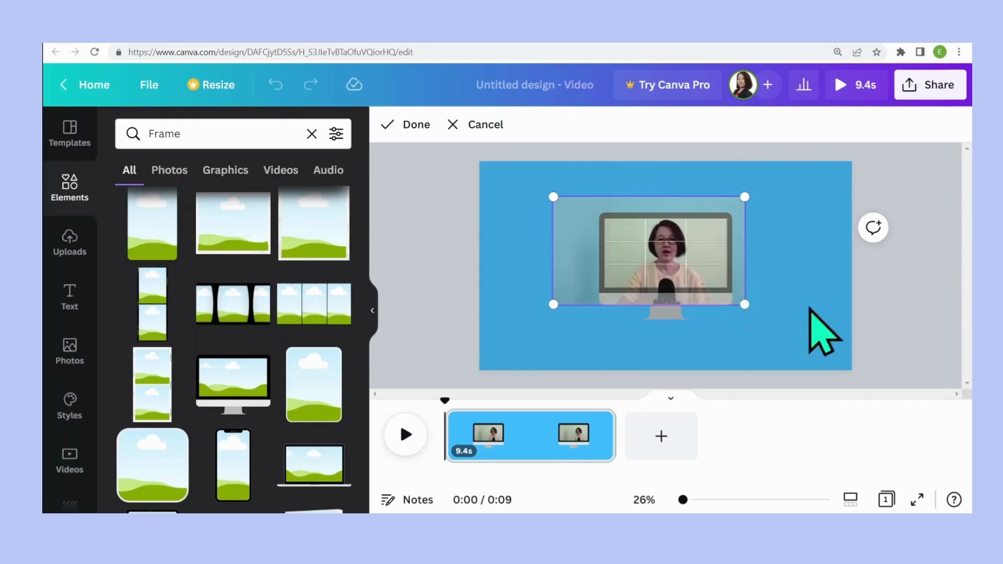
click(824, 332)
Enlarge the monitor frame and move it to the left half of the blue page
drag(577, 209, 509, 213)
drag(714, 271, 683, 292)
click(758, 286)
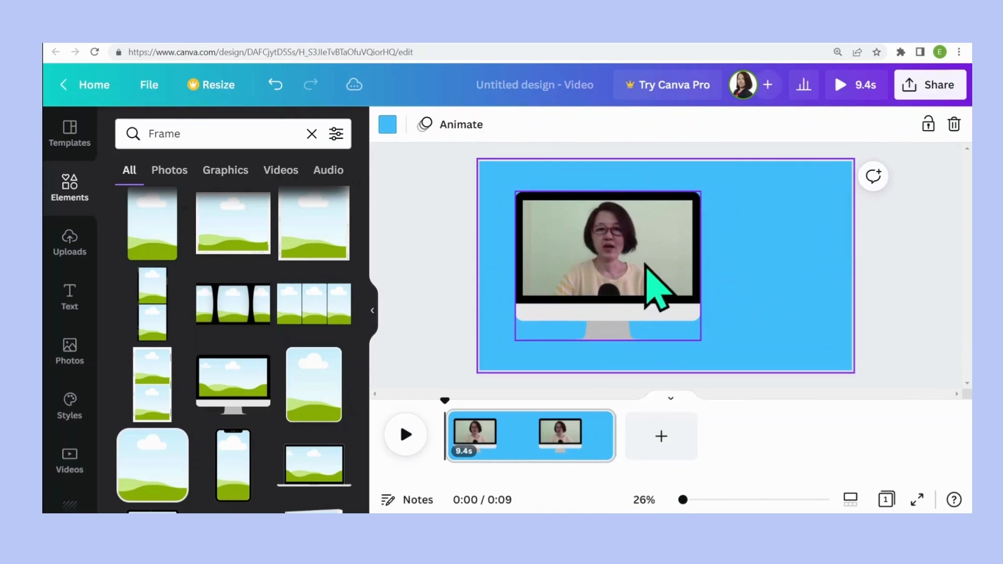
click(609, 252)
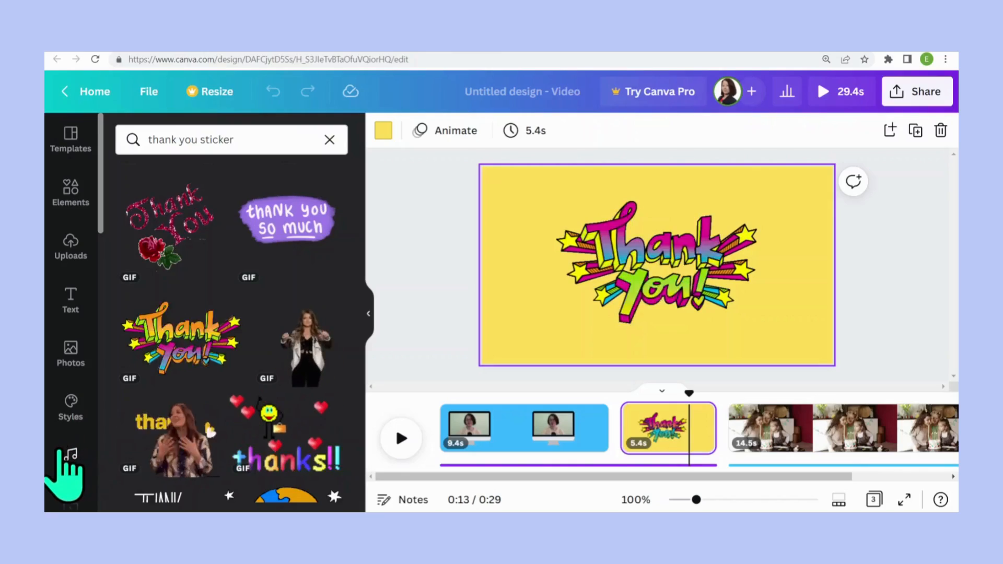
Add the "Ukulele Song" audio track to the timeline from its start and play the result
scroll(63, 449, down, 5)
scroll(63, 462, down, 3)
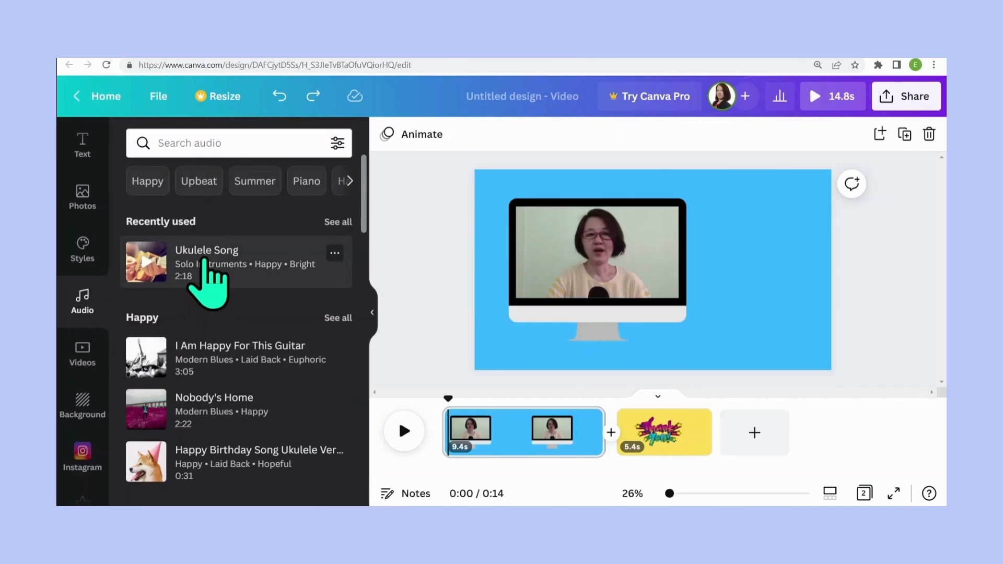
drag(205, 259, 471, 480)
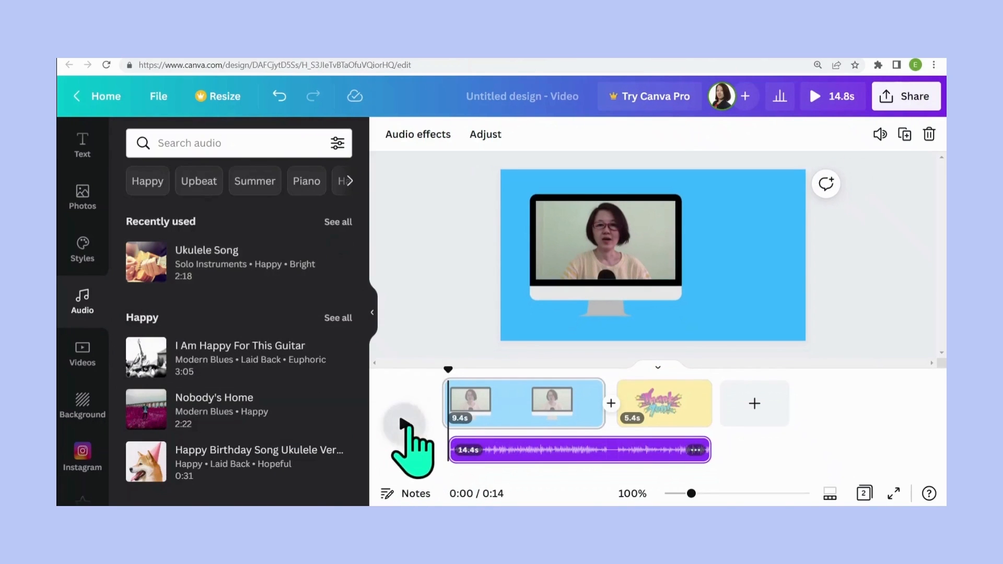
click(407, 423)
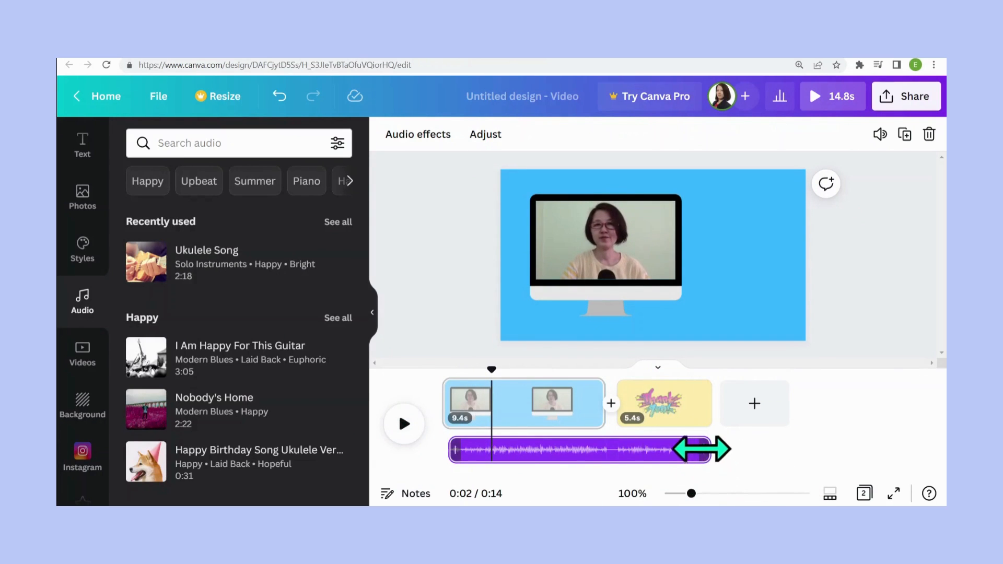
Lower the Ukulele Song track's volume to 14 and play the video to check the balance
click(695, 450)
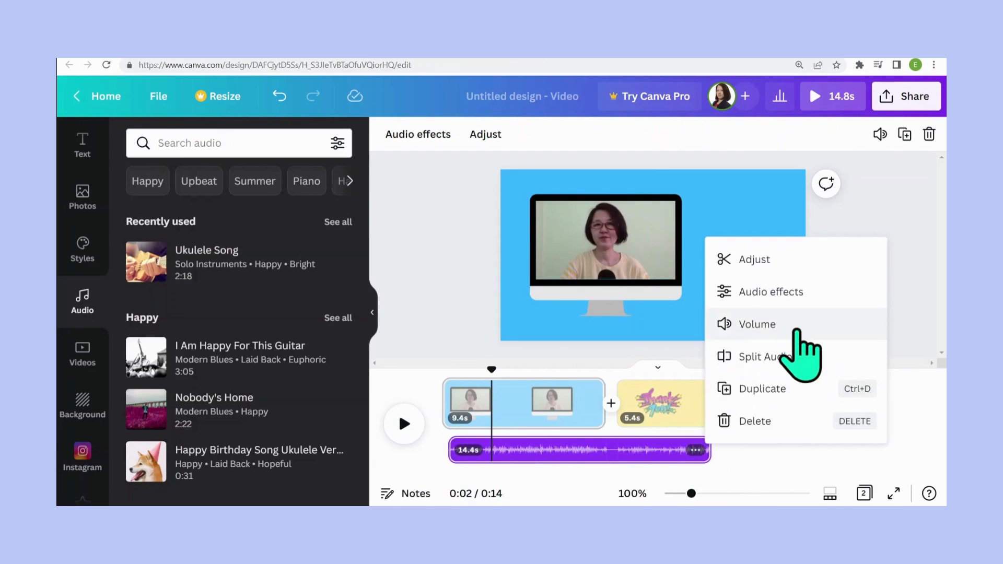
click(800, 328)
drag(840, 172, 700, 172)
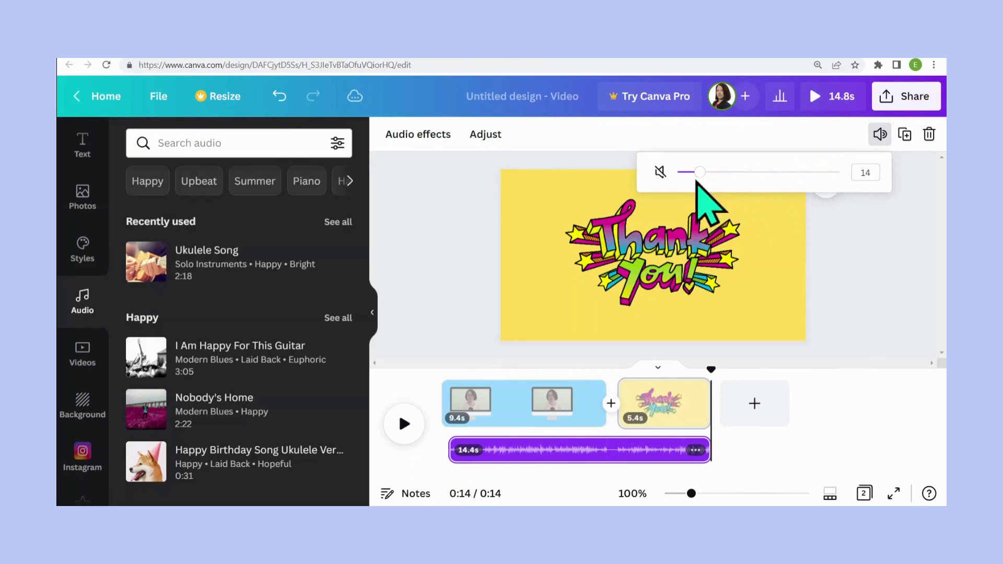
click(400, 421)
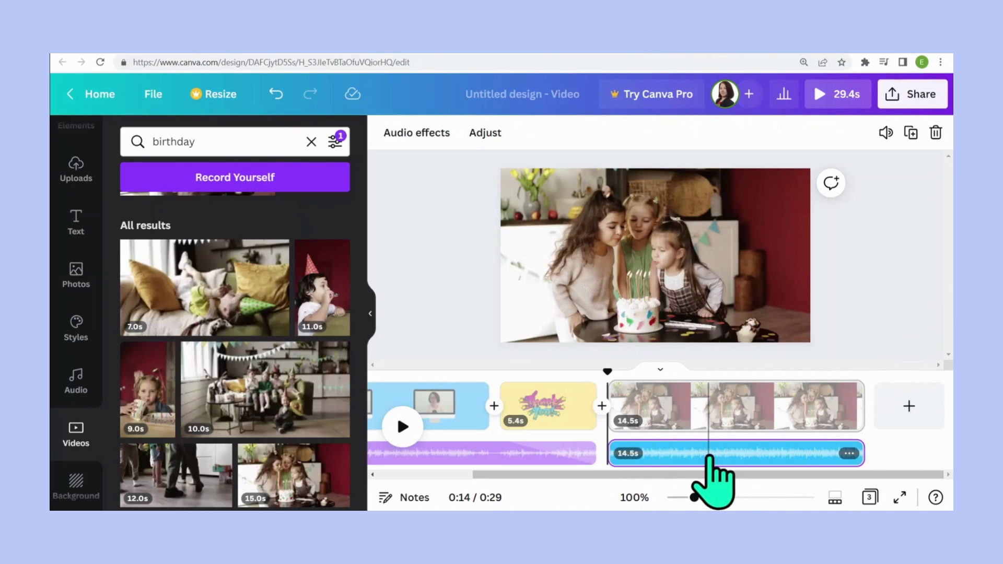
Listen to the beginning and end of the birthday clip's music track, and set its fade in and fade out to 3.0s
click(413, 134)
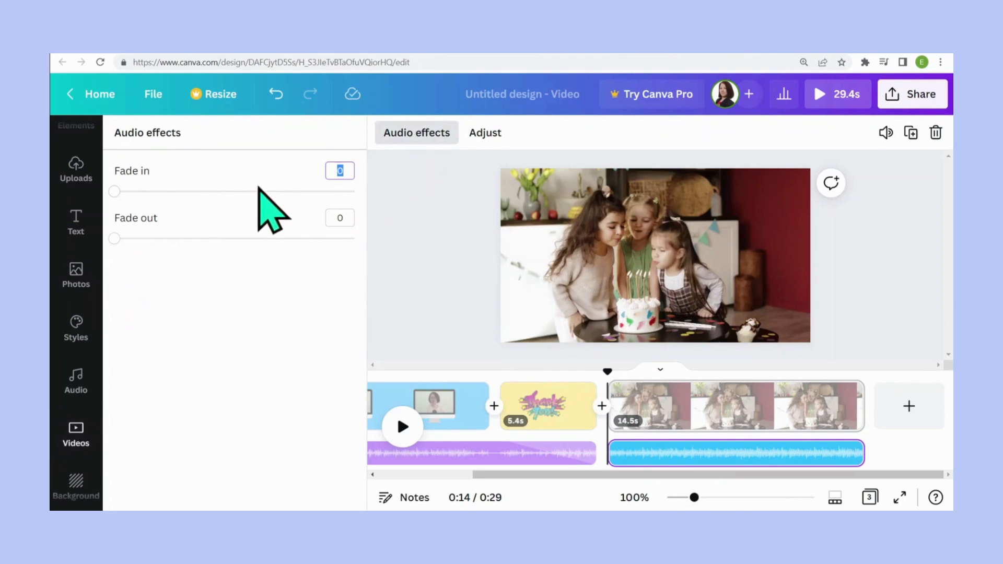
click(403, 433)
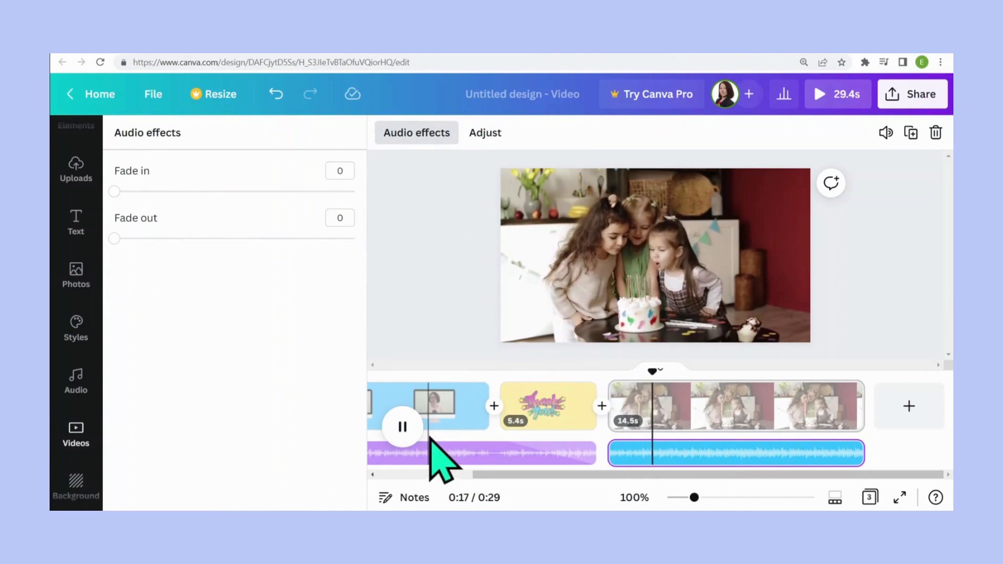
click(403, 426)
click(795, 454)
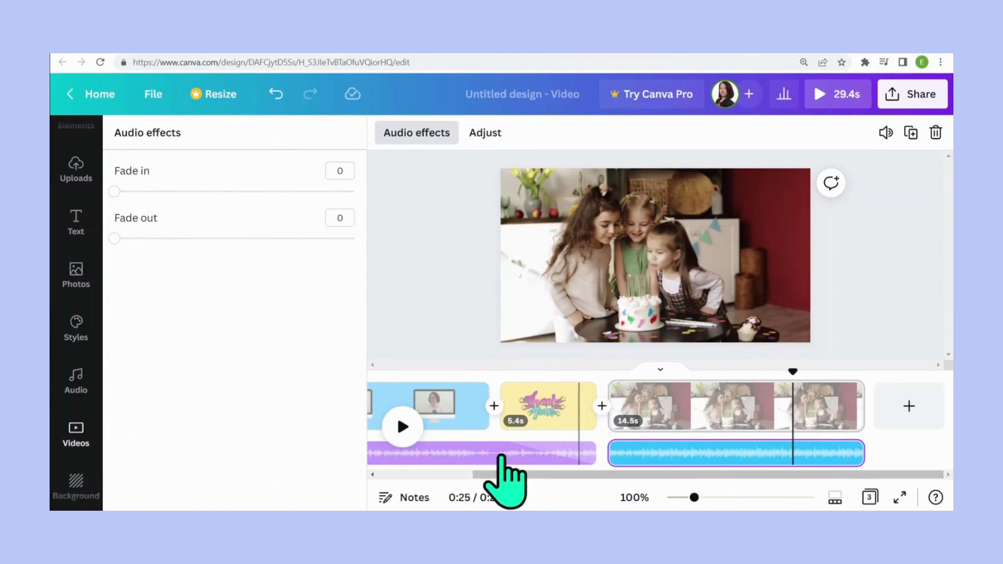
click(400, 434)
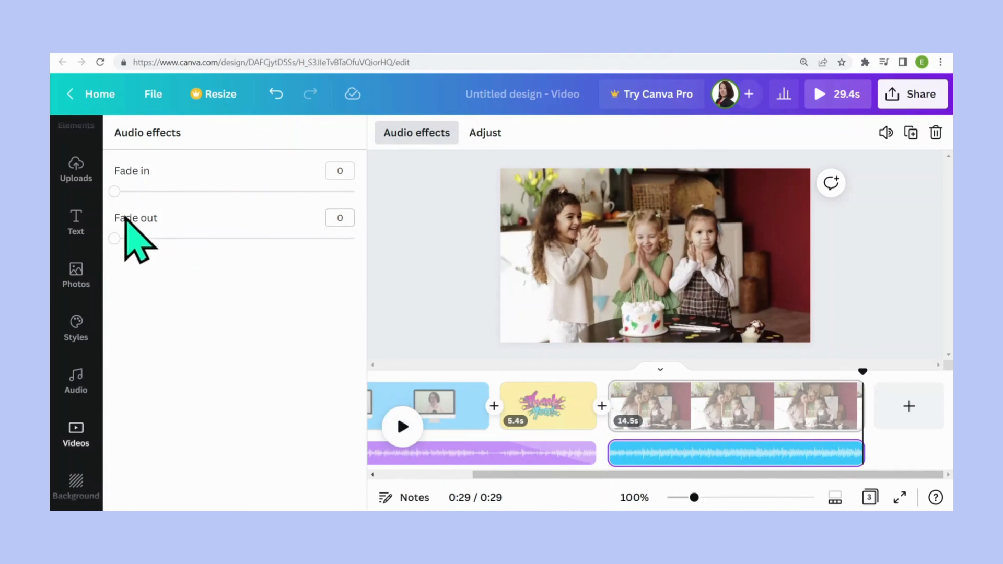
drag(120, 191, 196, 192)
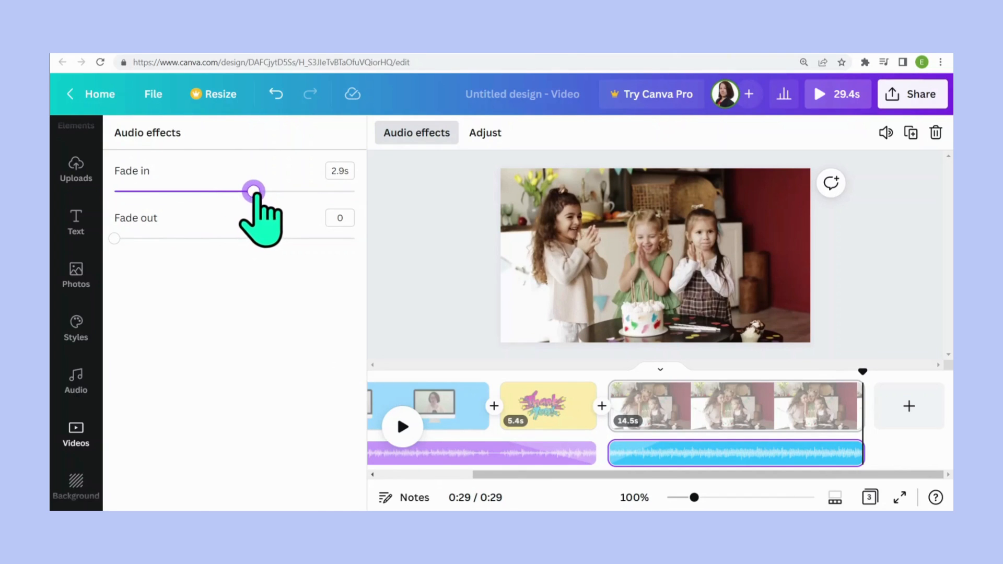
drag(115, 238, 244, 238)
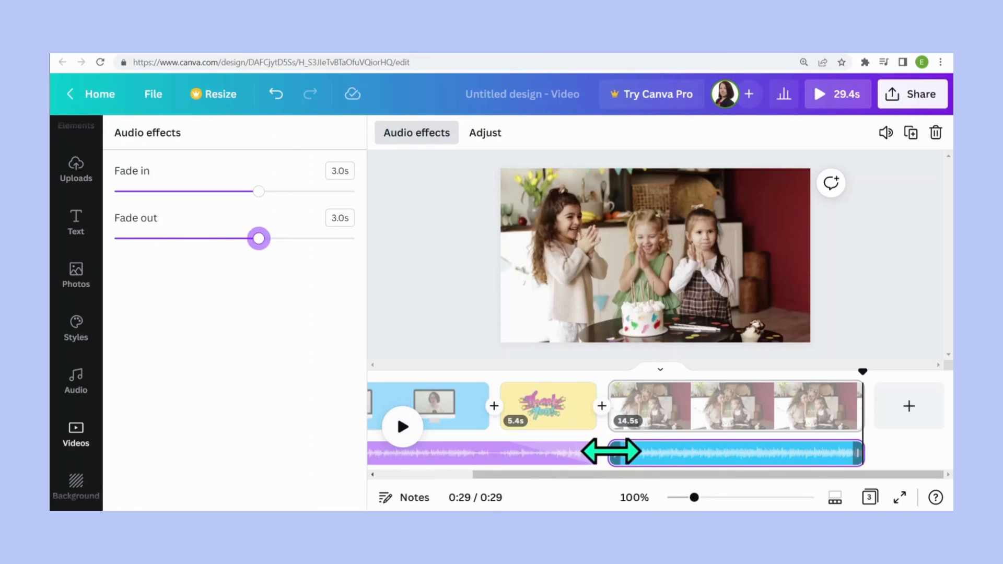
Play the start and end of the birthday clip to check the music's fade in and fade out
click(403, 427)
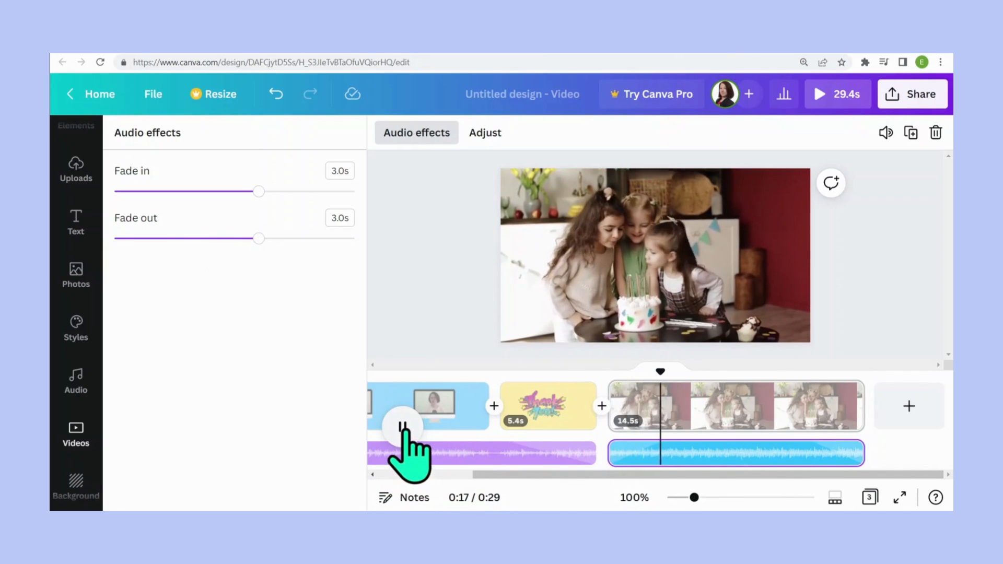
click(407, 438)
click(799, 455)
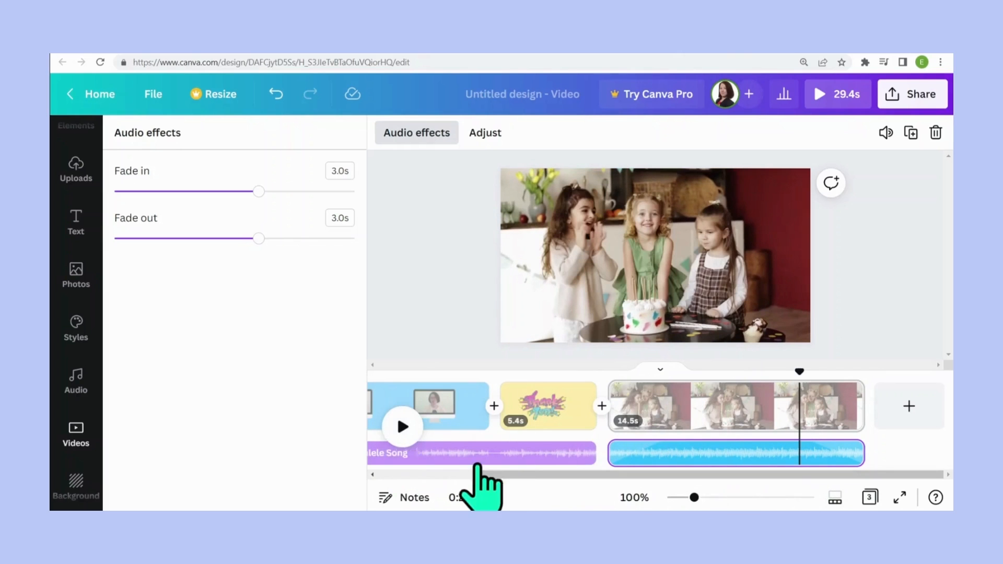
click(402, 426)
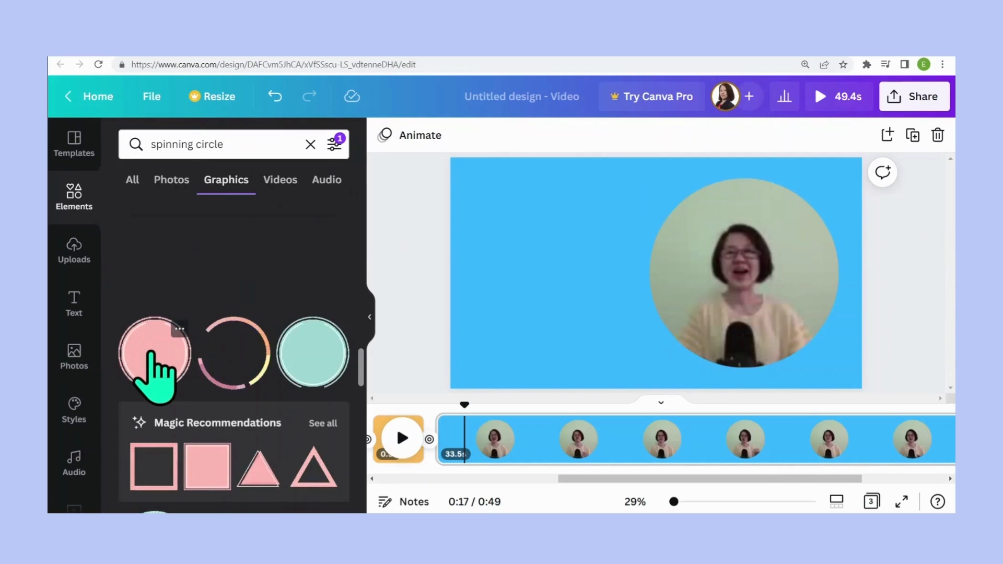
Add the pink spinning circle graphic to the blue page and bring the circular presenter video forward in front of it
click(152, 356)
drag(609, 331, 531, 298)
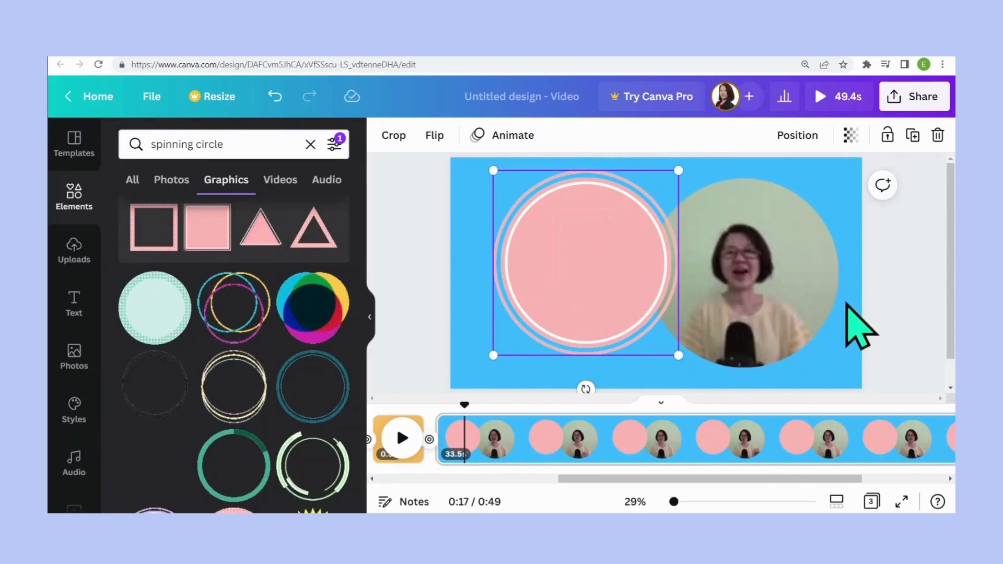
drag(805, 300, 700, 286)
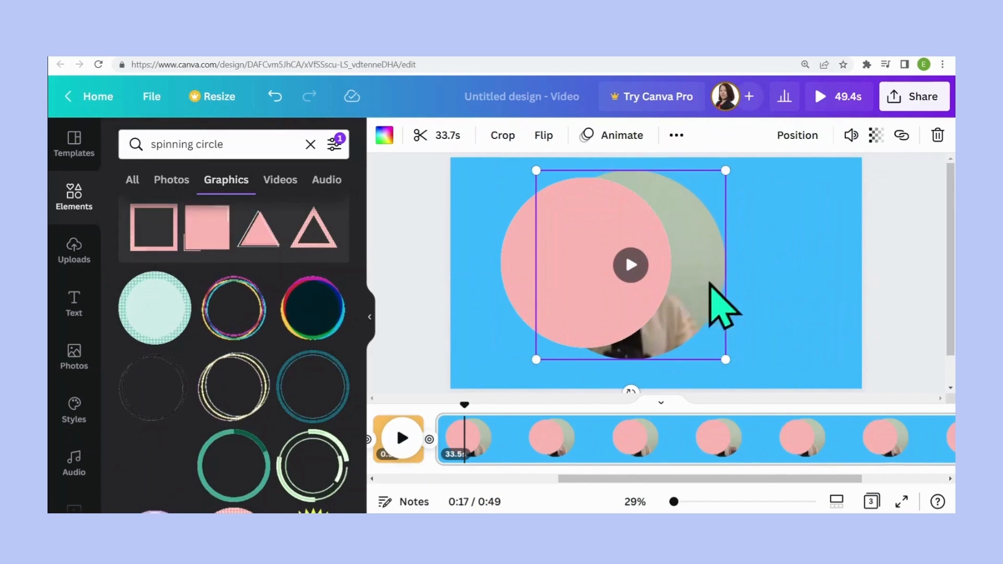
click(797, 137)
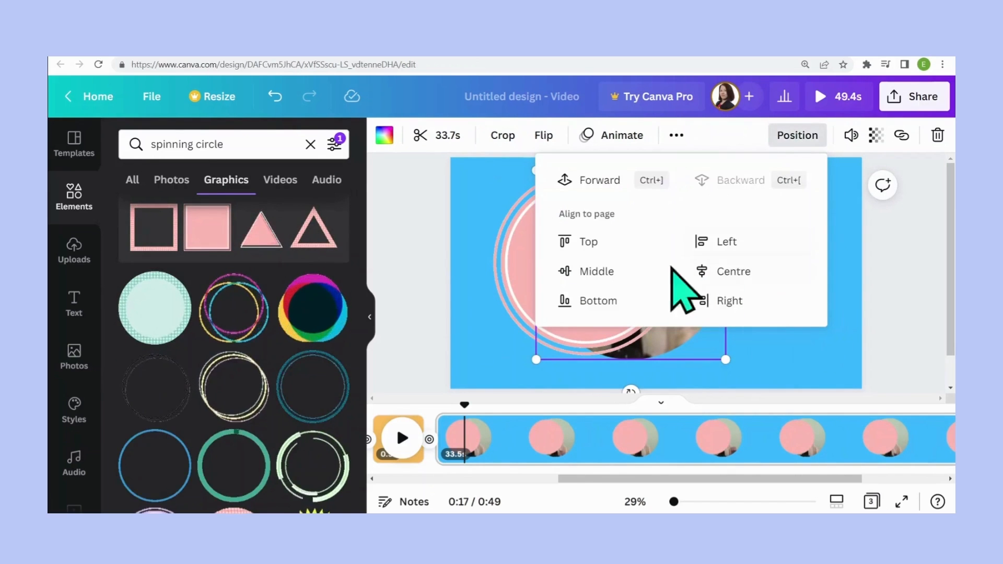
click(597, 180)
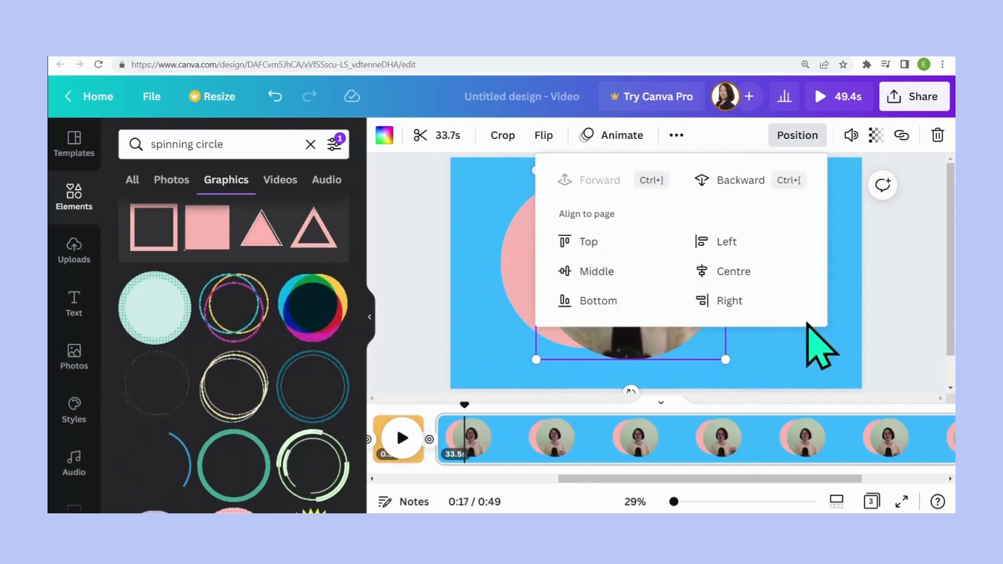
click(808, 334)
Enlarge the pink circle to the full page height and position the circular presenter video over it
drag(660, 298, 724, 325)
click(618, 267)
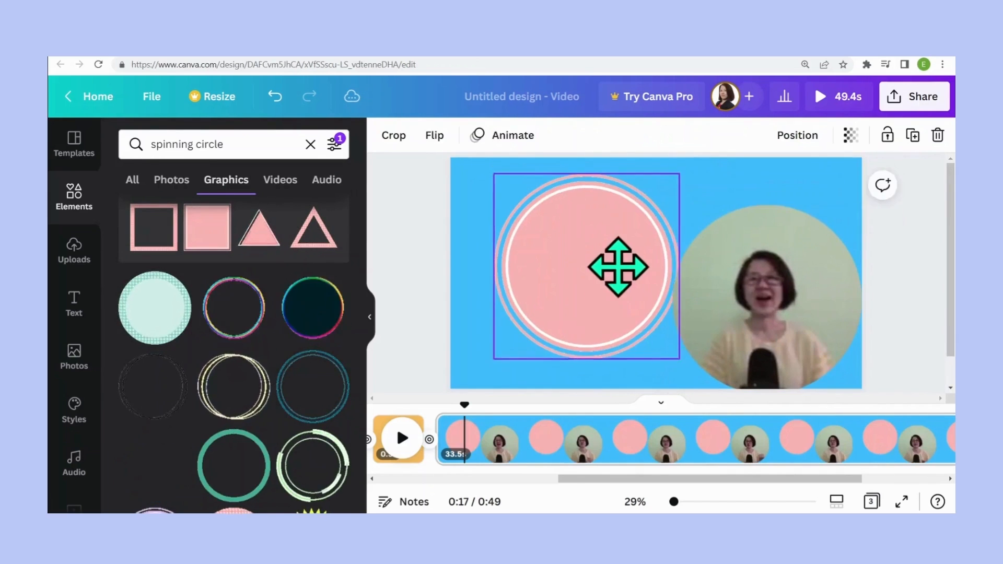
drag(544, 189, 488, 184)
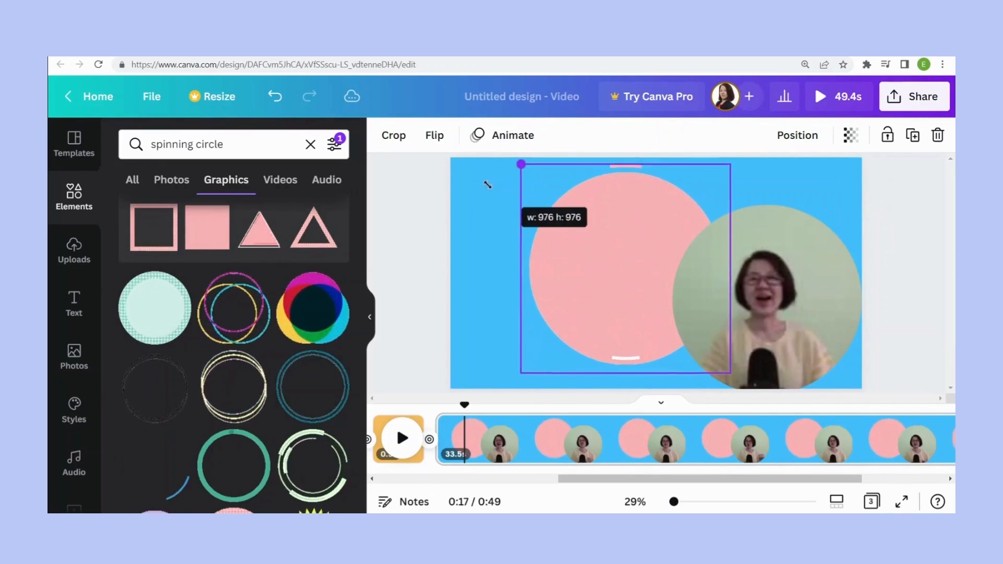
drag(600, 220, 642, 231)
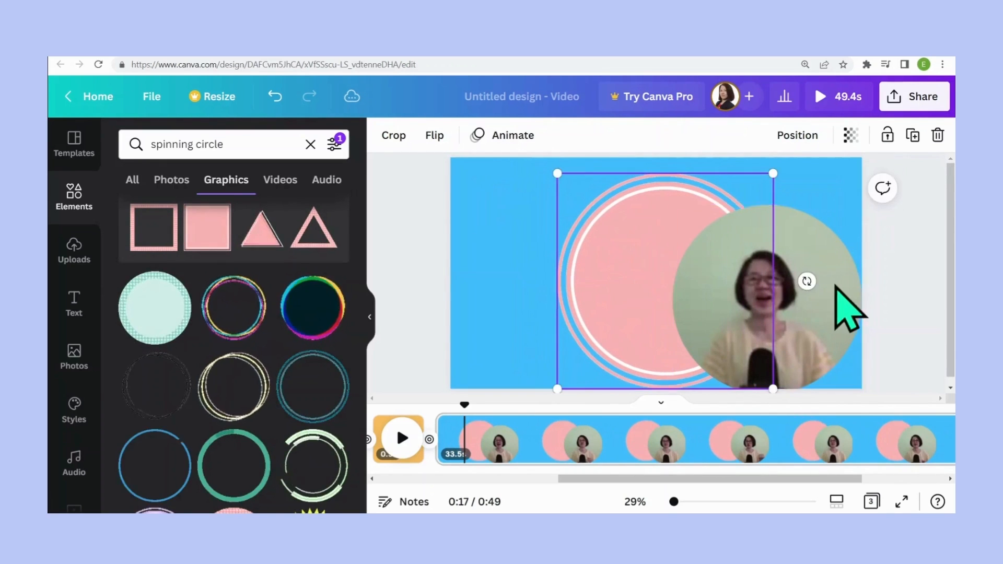
mouse_move(835, 286)
mouse_down()
mouse_move(730, 264)
mouse_move(835, 270)
mouse_up()
click(600, 242)
drag(558, 174, 517, 180)
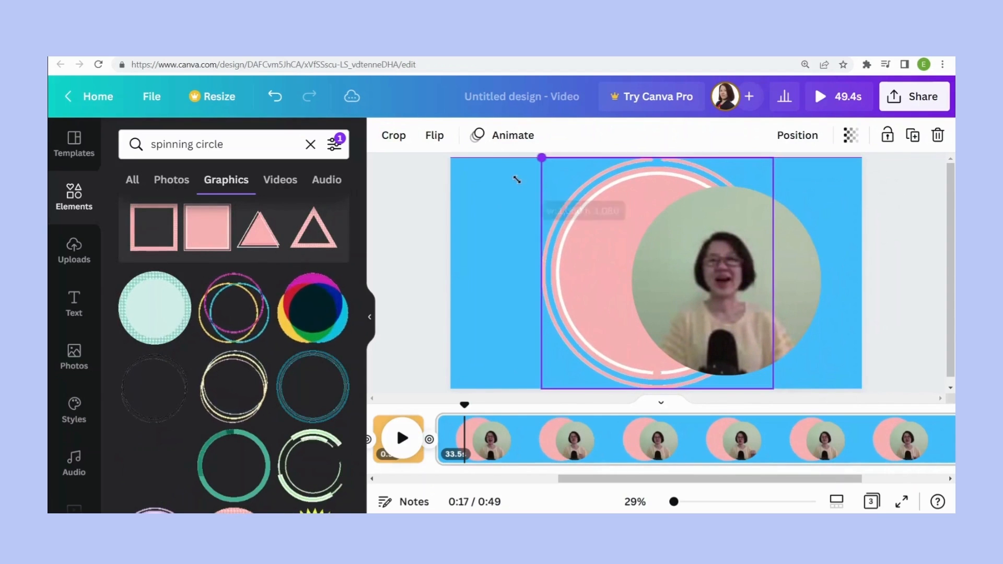
mouse_move(706, 271)
mouse_down()
mouse_move(716, 273)
mouse_move(696, 269)
mouse_up()
click(848, 287)
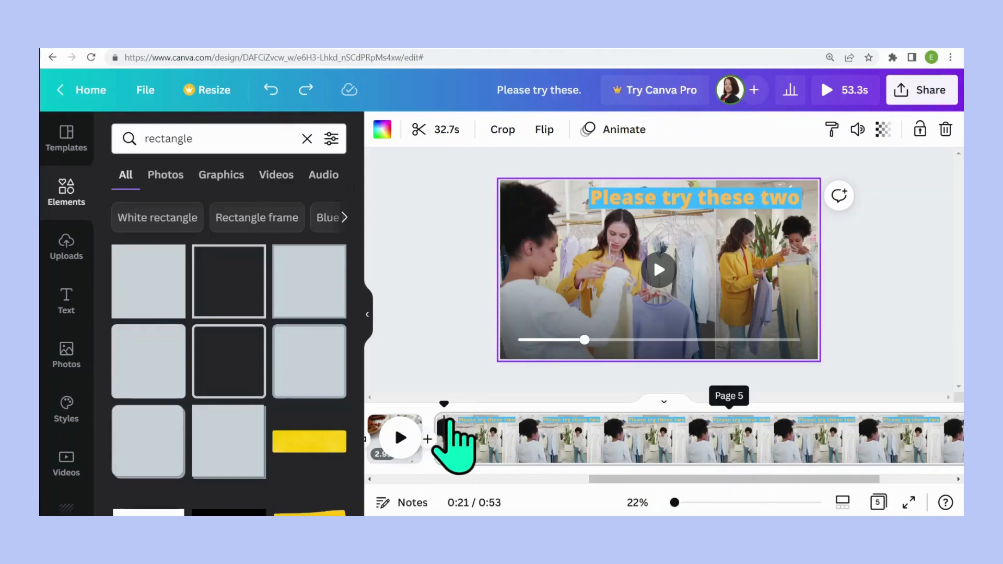
Play the clothes shop page from its start and split it at 0:23, about 2.5 s into the clip
click(442, 433)
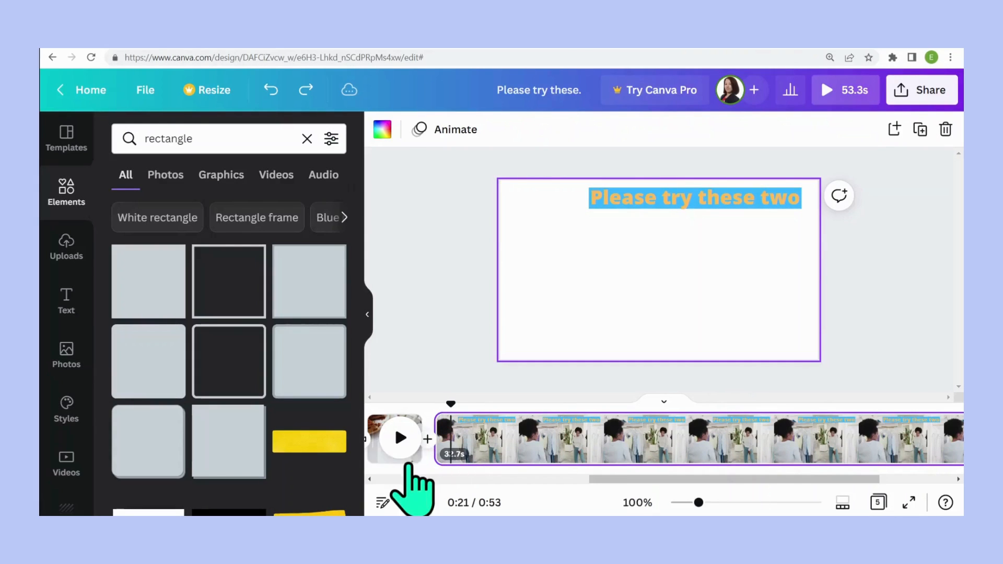
click(400, 438)
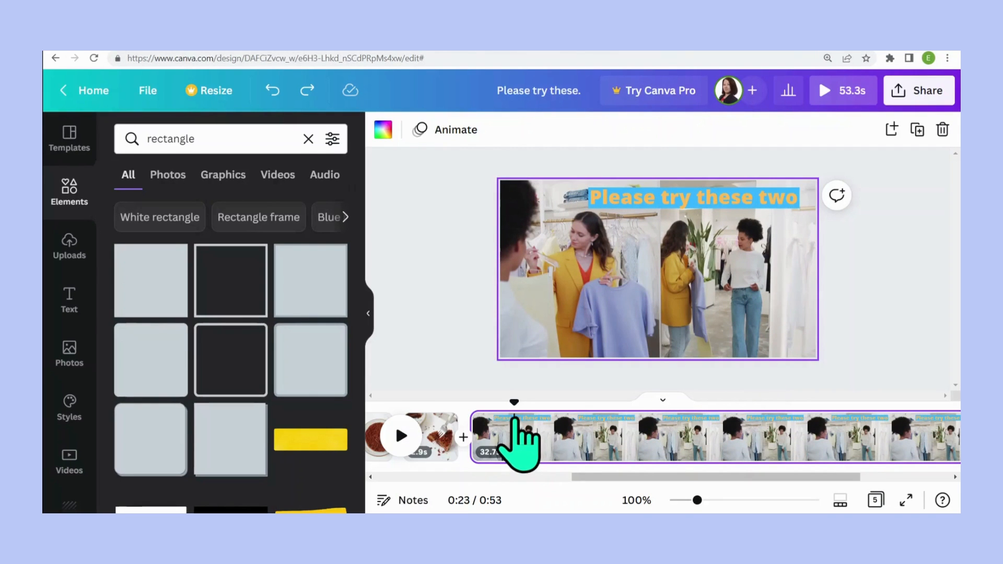
right_click(514, 423)
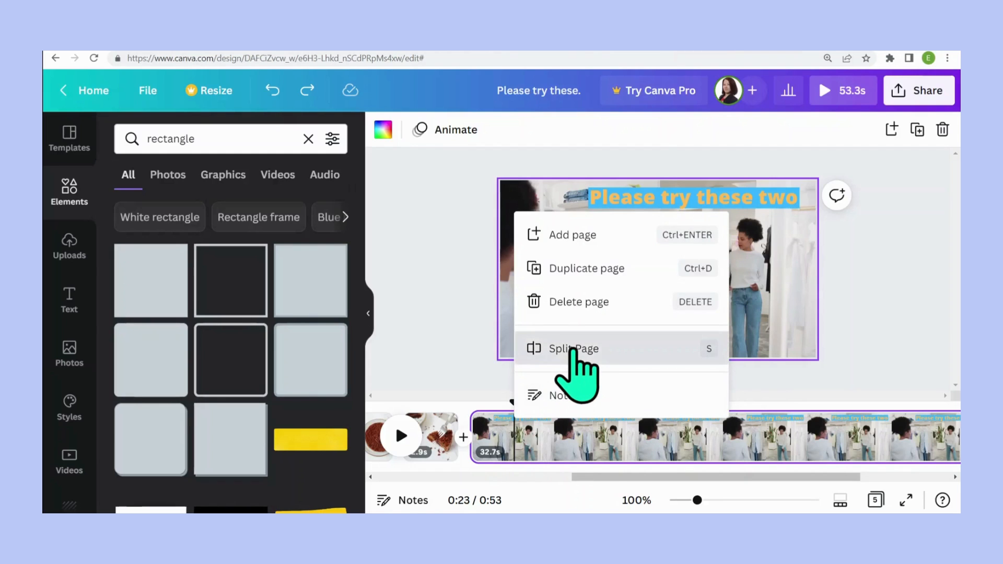
click(574, 349)
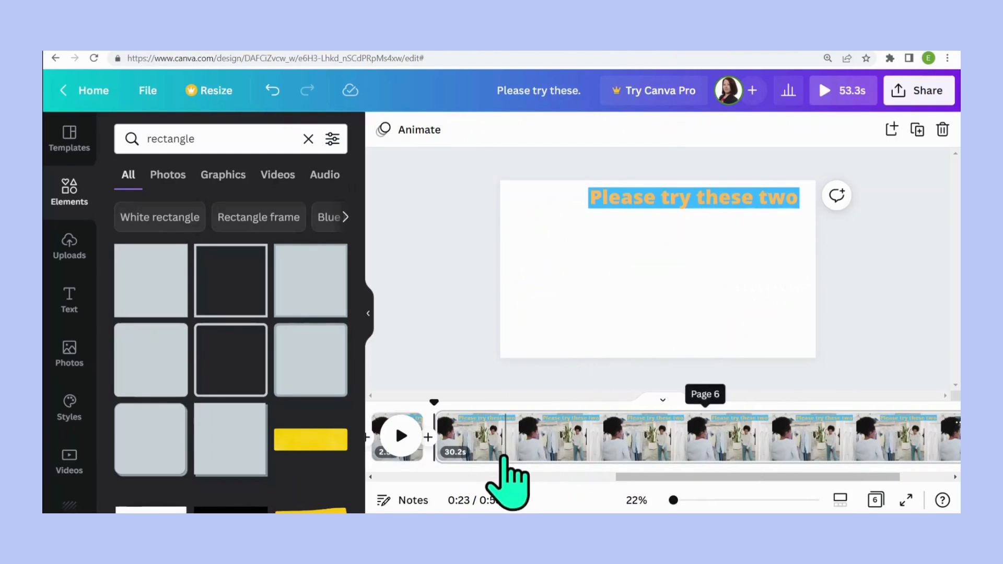
Play on from the first split and split the remaining clothes shop page at 0:26, after about 3.3 s
drag(643, 477, 615, 477)
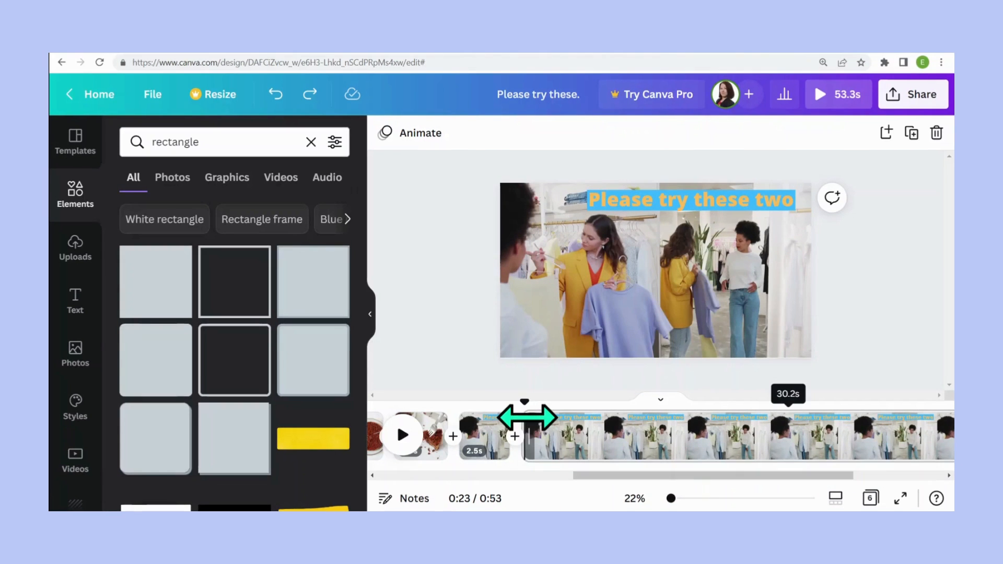
click(538, 441)
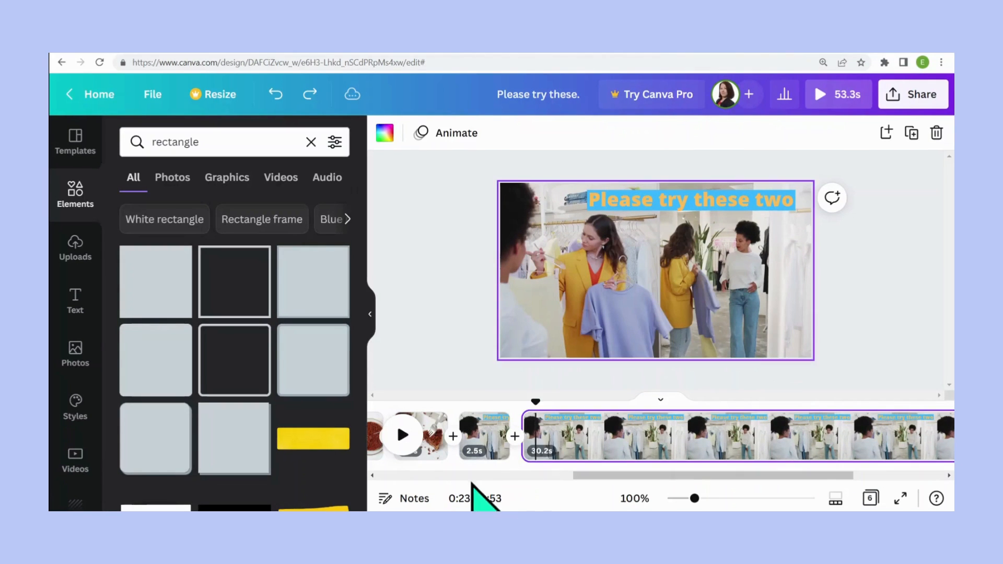
click(403, 436)
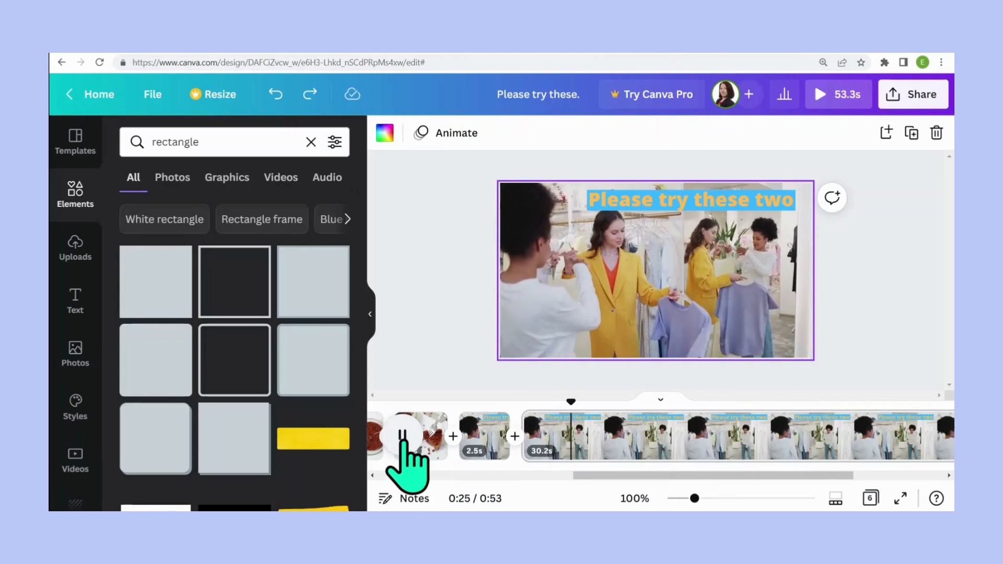
click(404, 439)
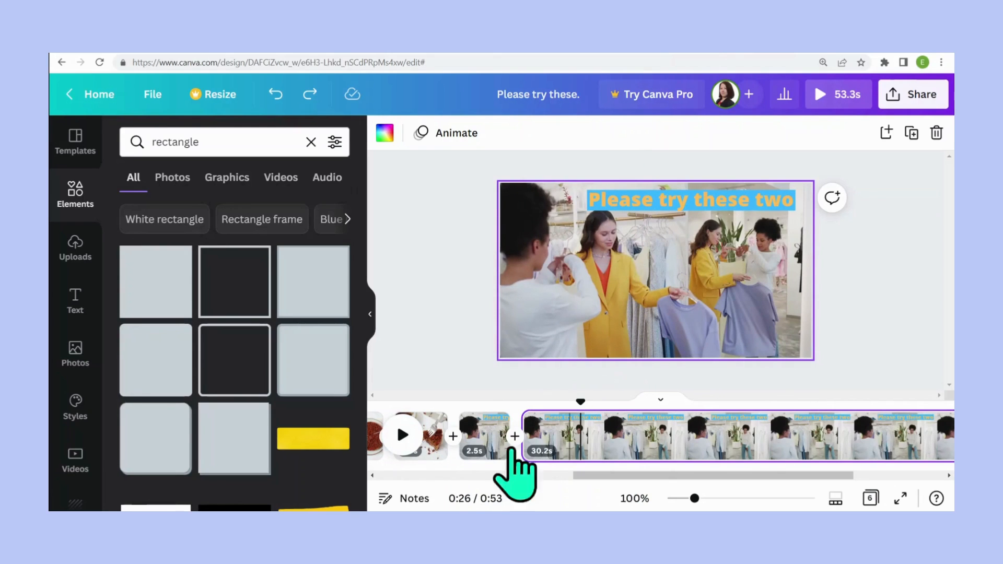
right_click(586, 416)
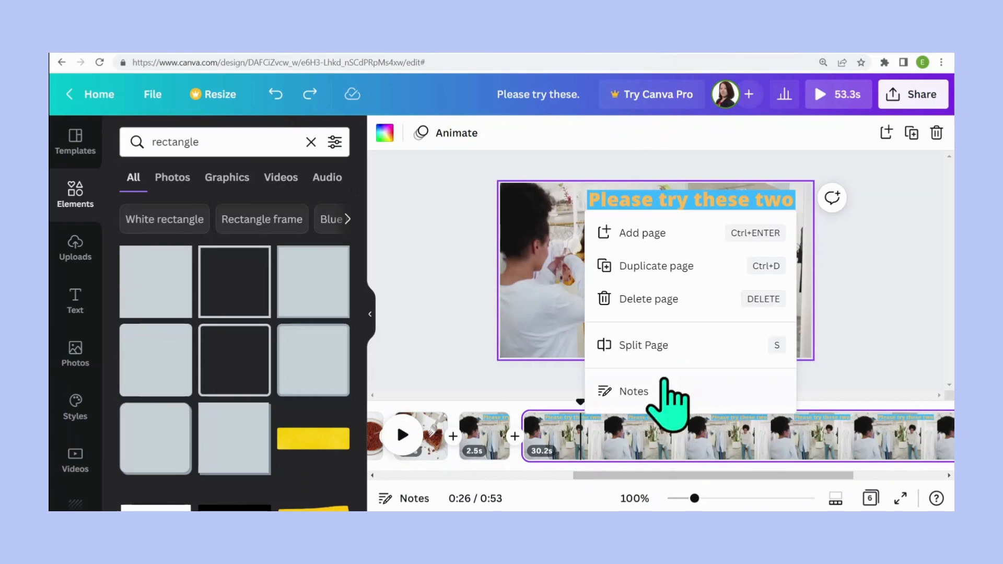
click(667, 346)
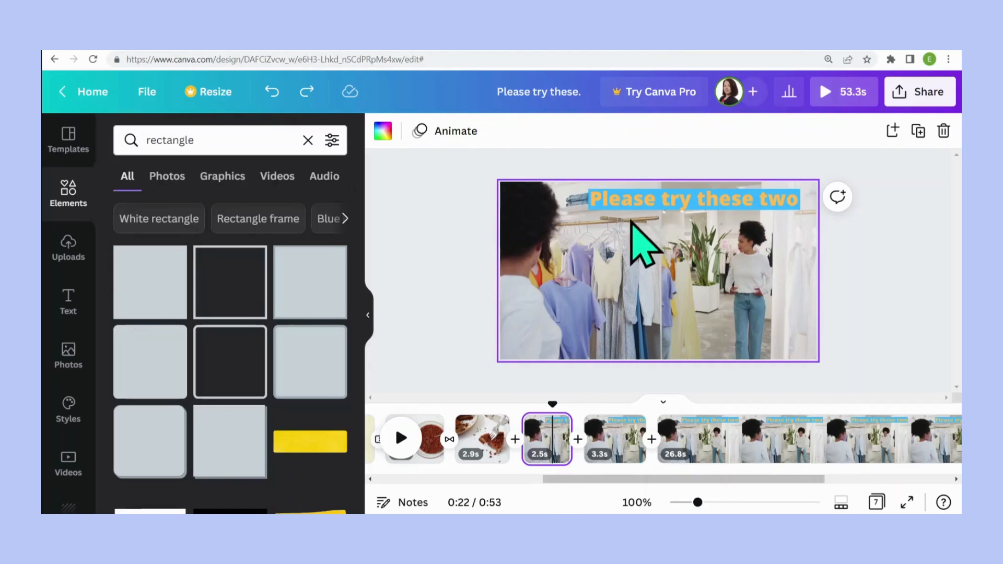
Delete the "Please try these two" title from the 2.5s and 26.8s clothes shop pages and play the pages back
drag(562, 186, 824, 251)
key(Delete)
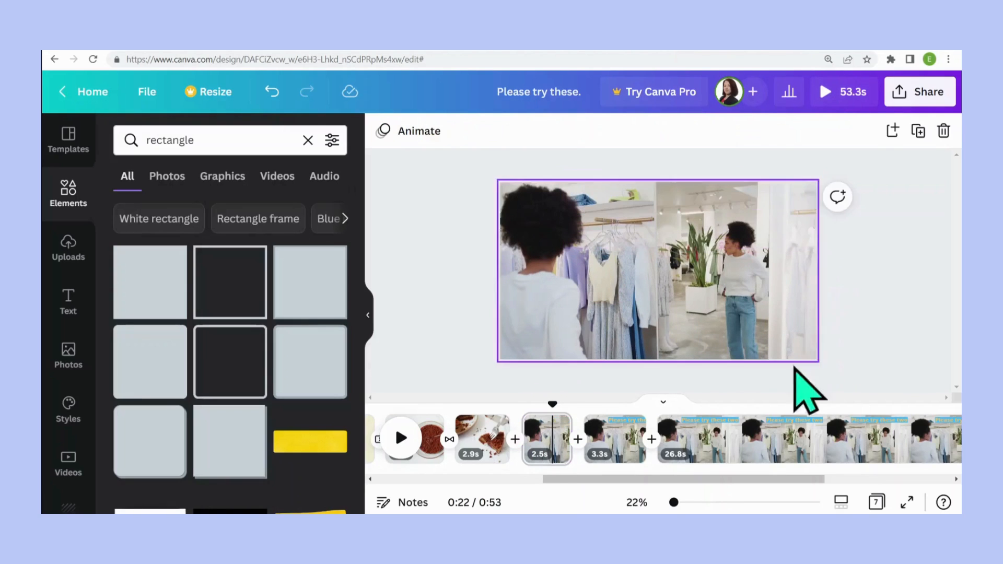
click(695, 442)
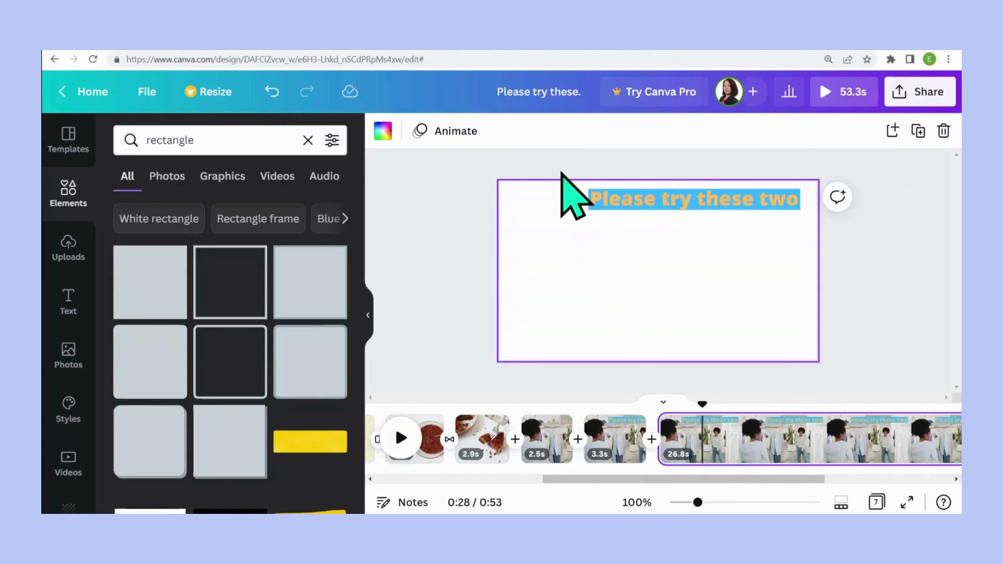
drag(562, 174, 832, 255)
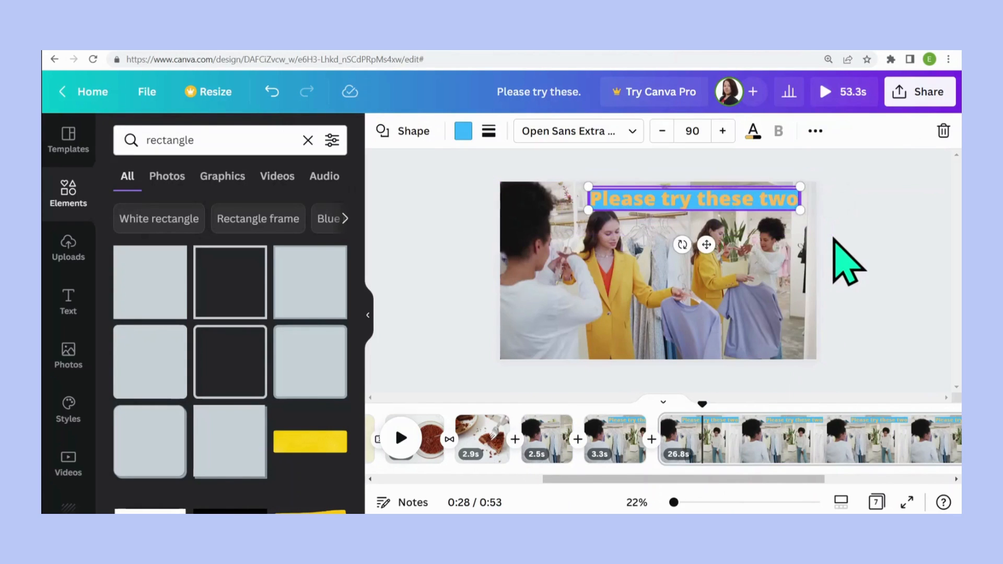
key(Delete)
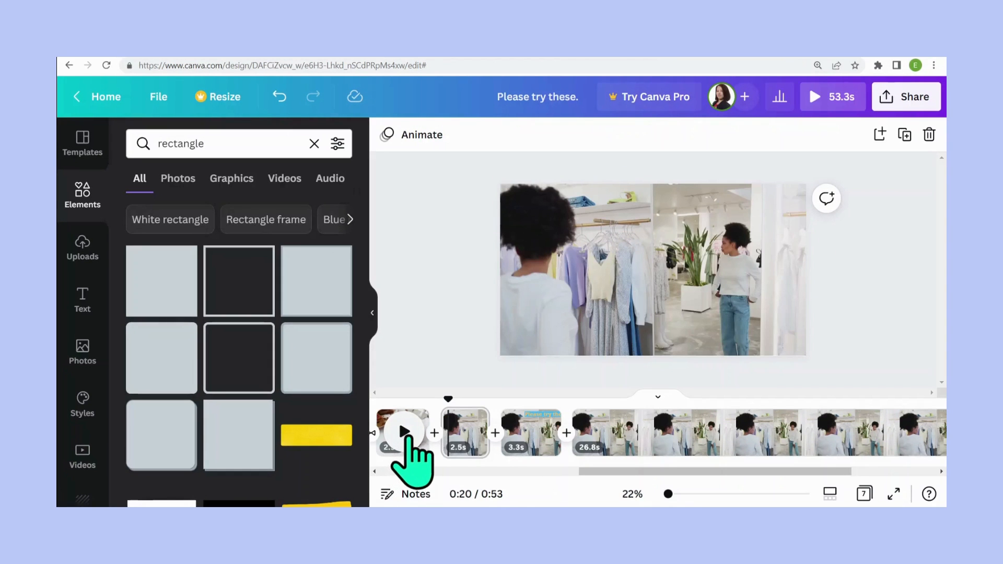
click(406, 433)
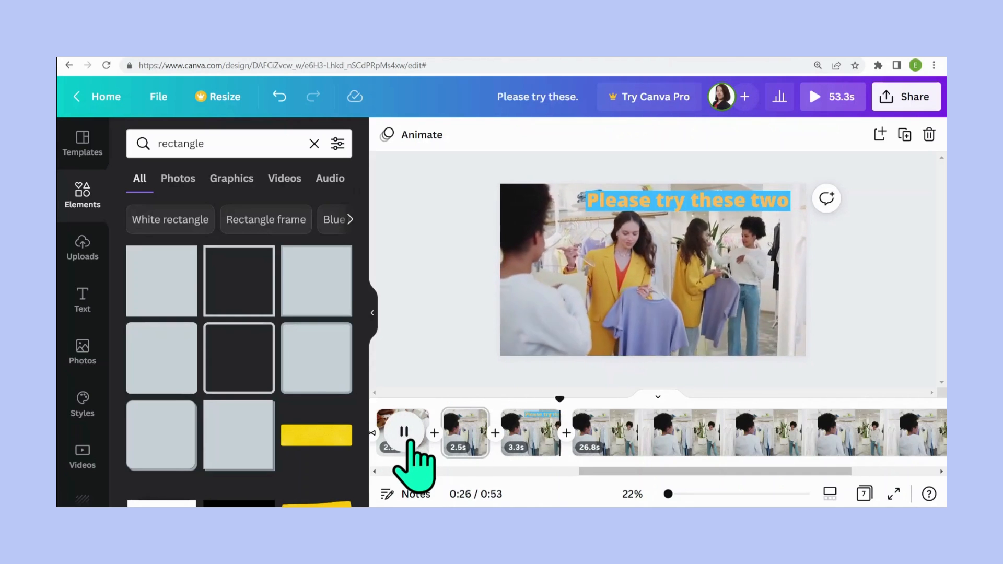
click(404, 432)
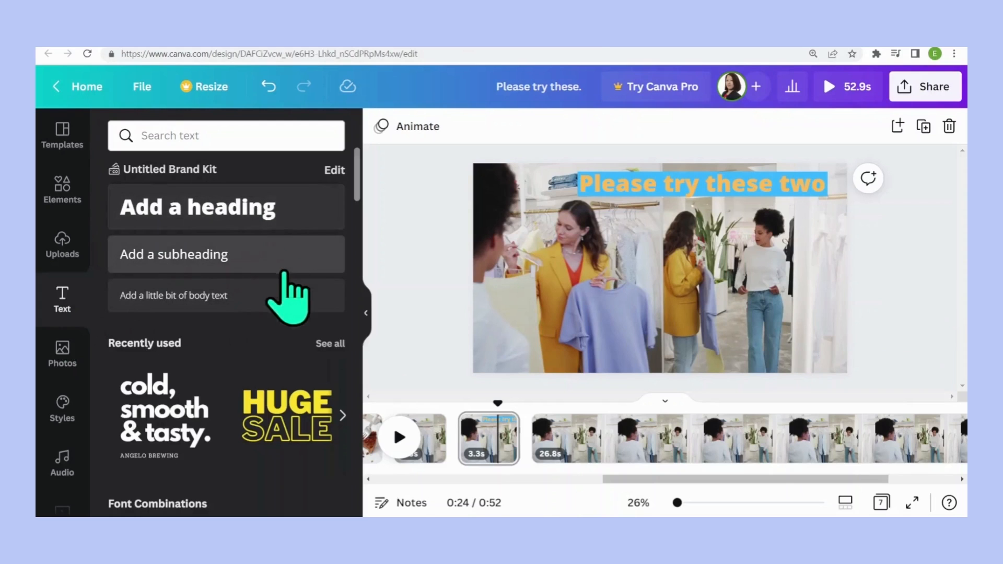
Add a heading text to the 3.3s clothes shop page
click(226, 215)
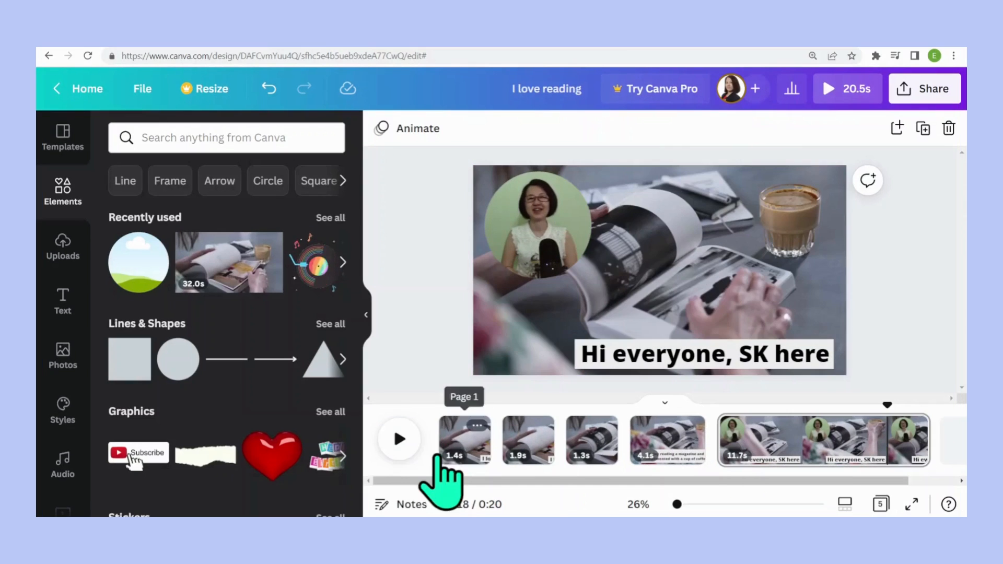
Set the transparency of the hidden circular presenter video on the "I love reading" page to 100
click(444, 440)
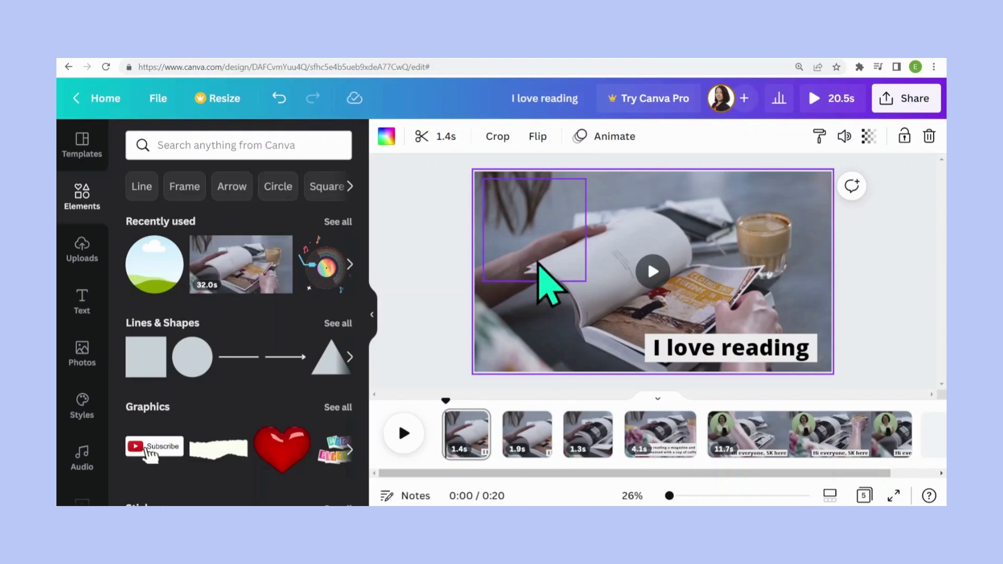
click(538, 264)
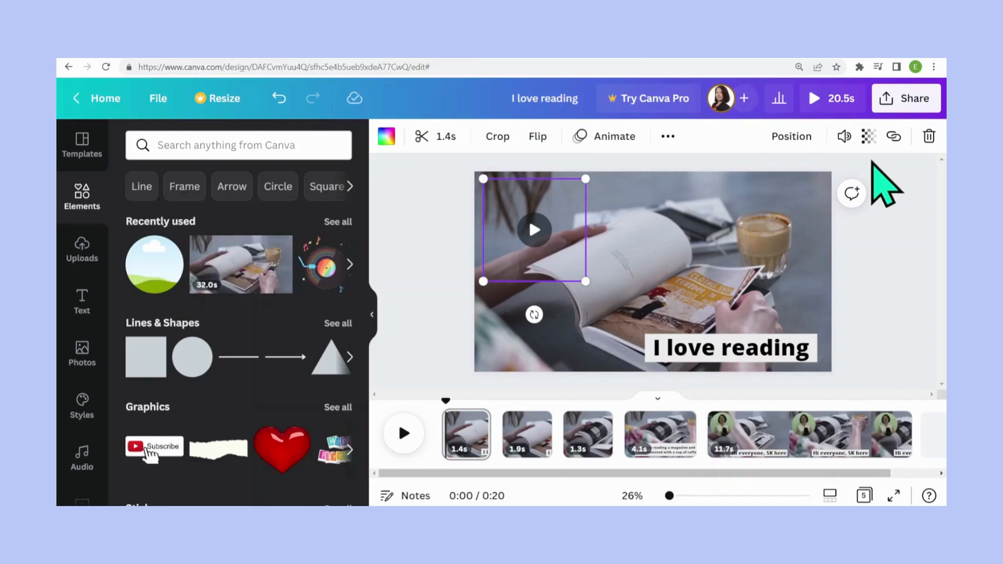
click(869, 137)
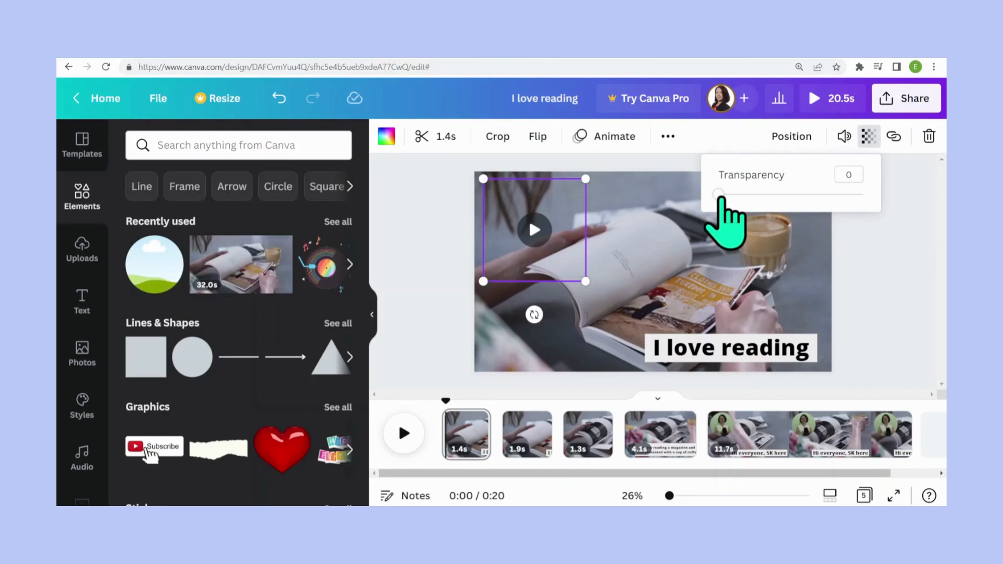
drag(720, 198, 878, 194)
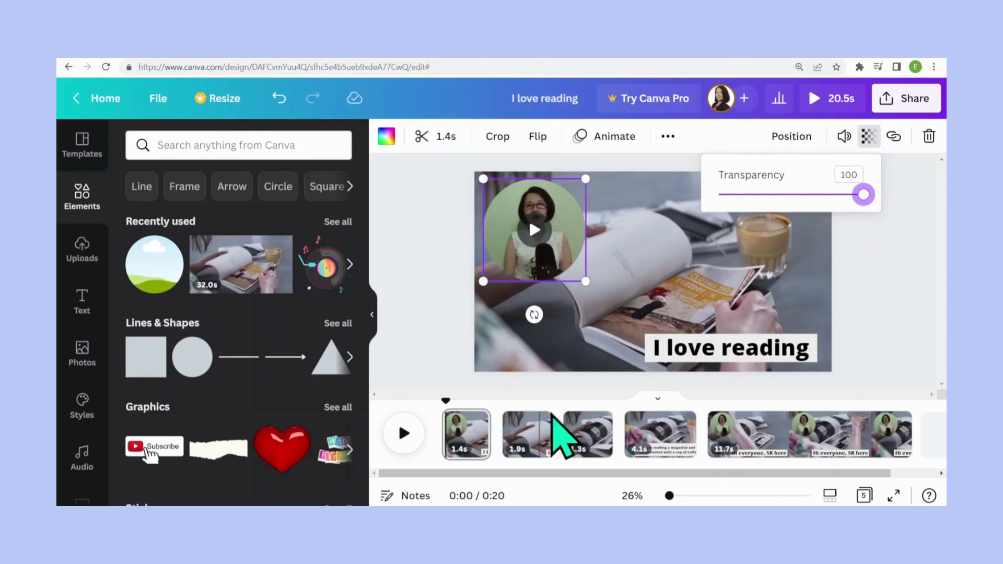
Try the circular presenter video on the "I love coffee" page at transparency 100 and return it to 0
click(529, 436)
click(541, 235)
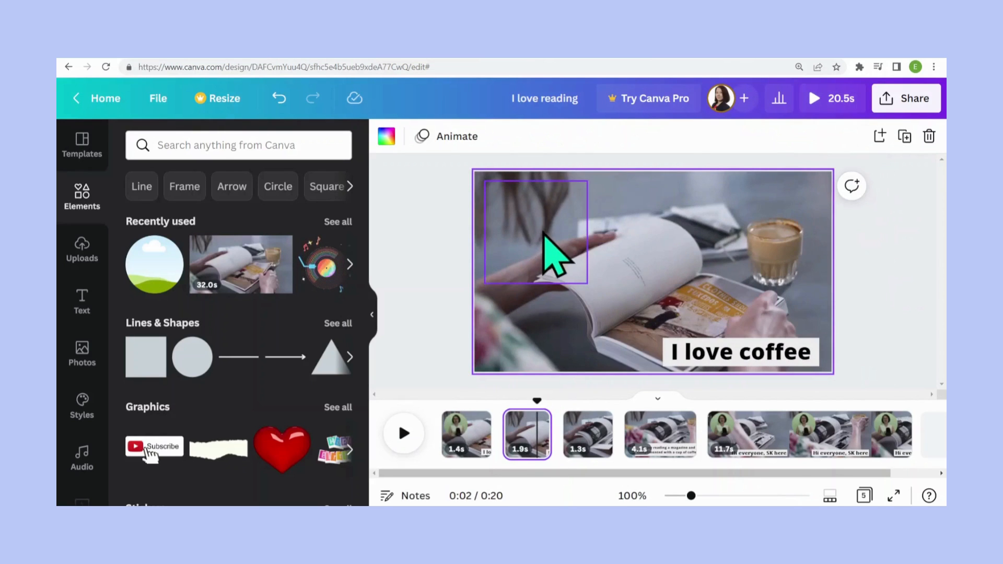
click(868, 137)
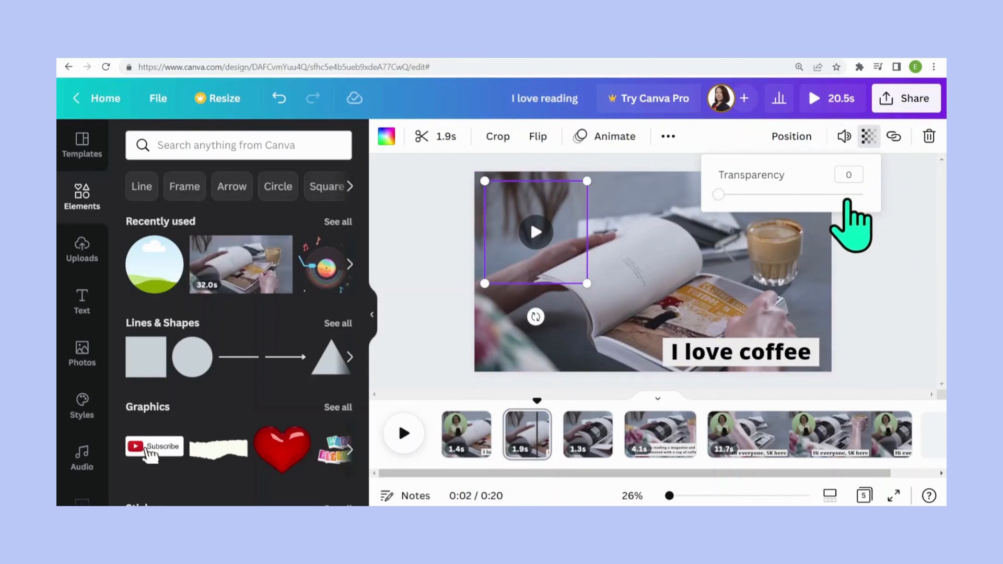
drag(719, 195, 863, 195)
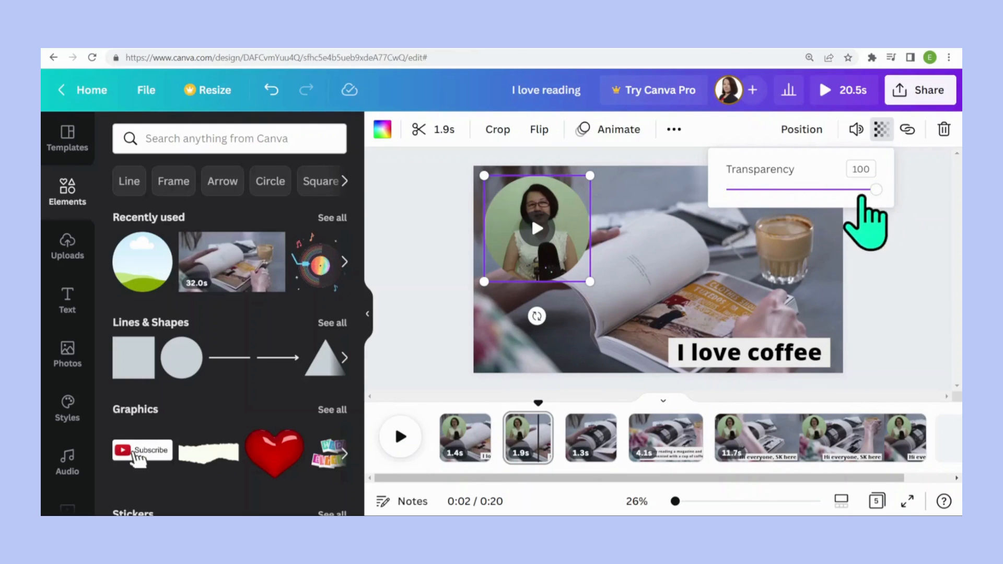
drag(861, 197, 707, 192)
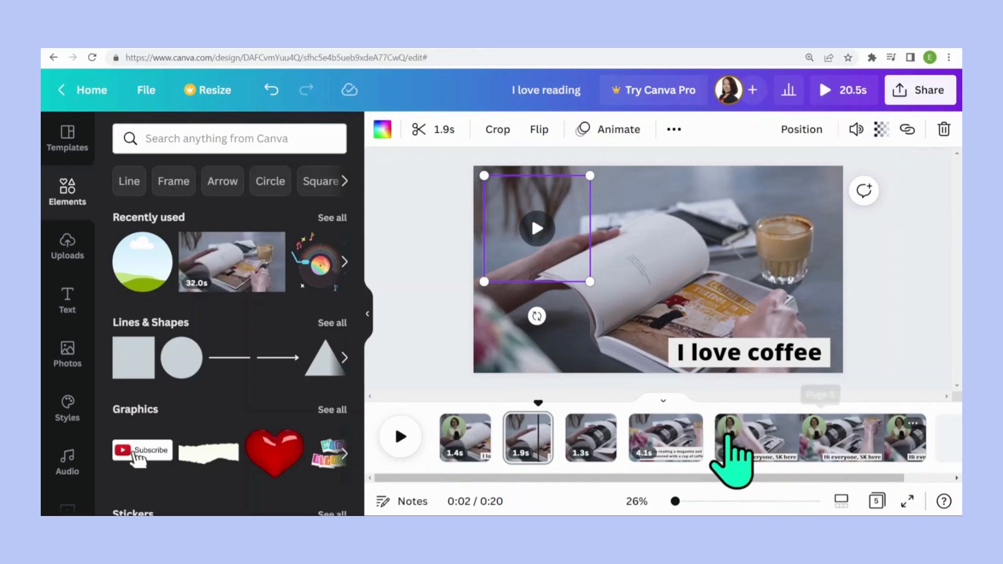
Select the circular presenter video on the last page of the reading video
click(728, 439)
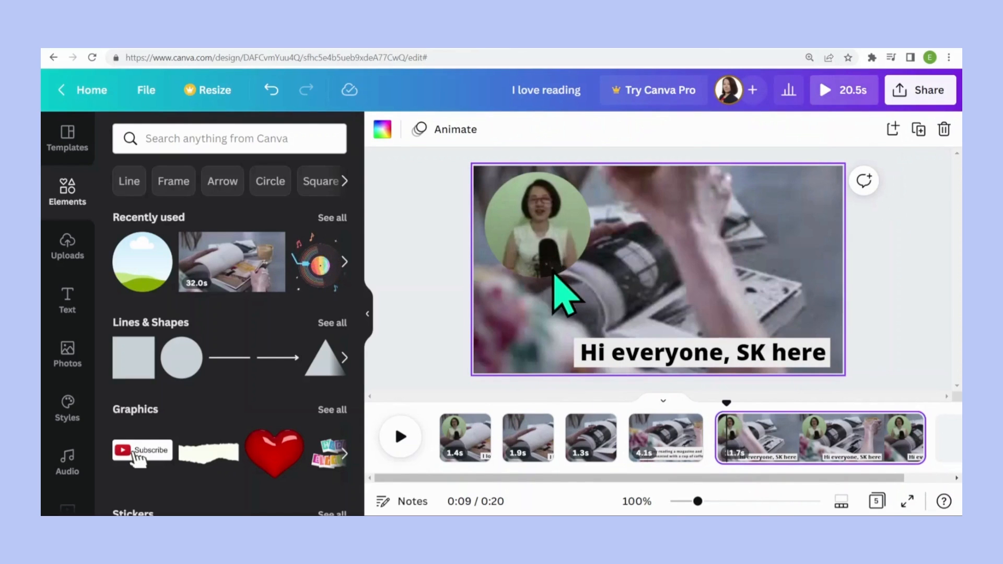
click(551, 269)
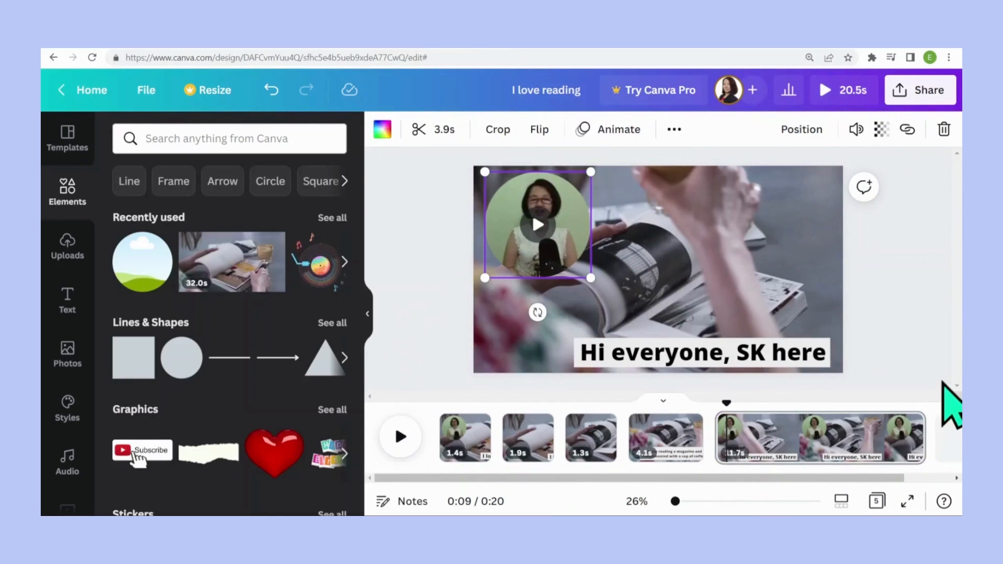